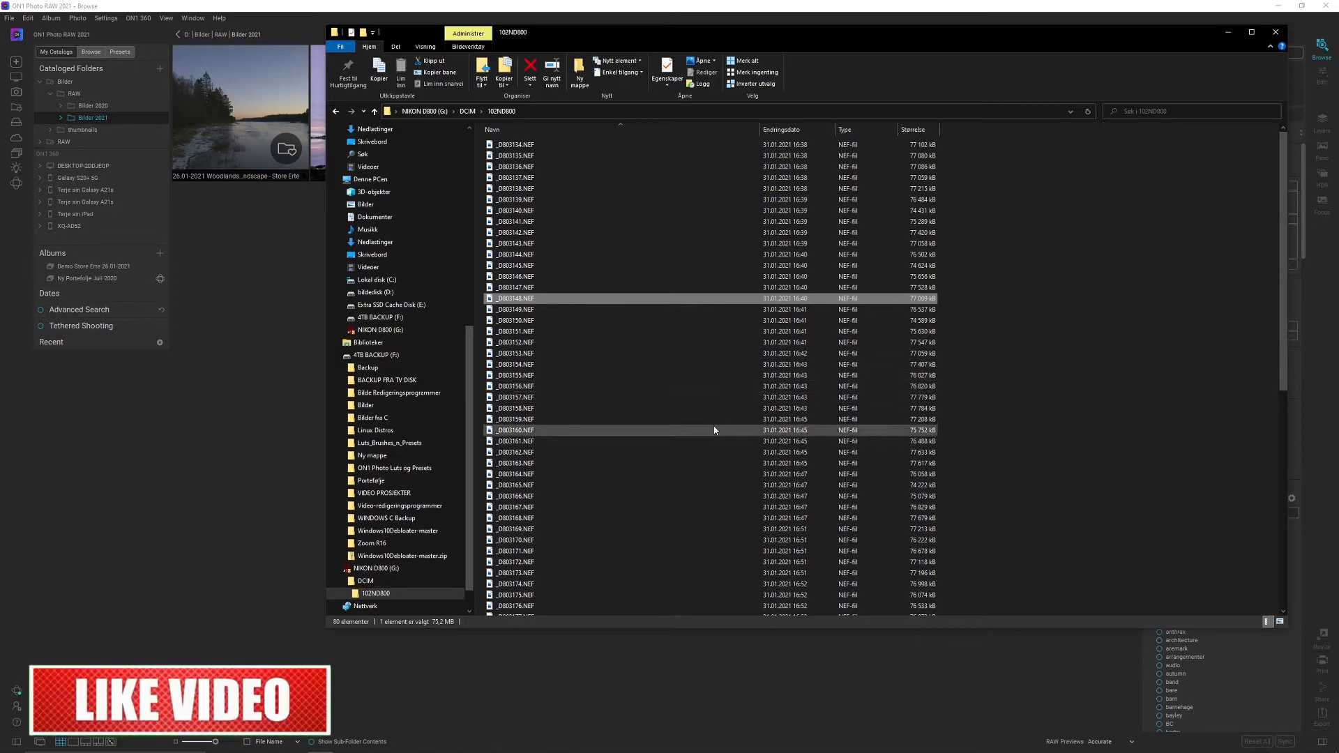
# Copy all NEF files in the camera card's 102ND800 folder and open Bilder > RAW > Bilder 2021 on bildedisk (D:)
pyautogui.hotkey('ctrl', 'a')
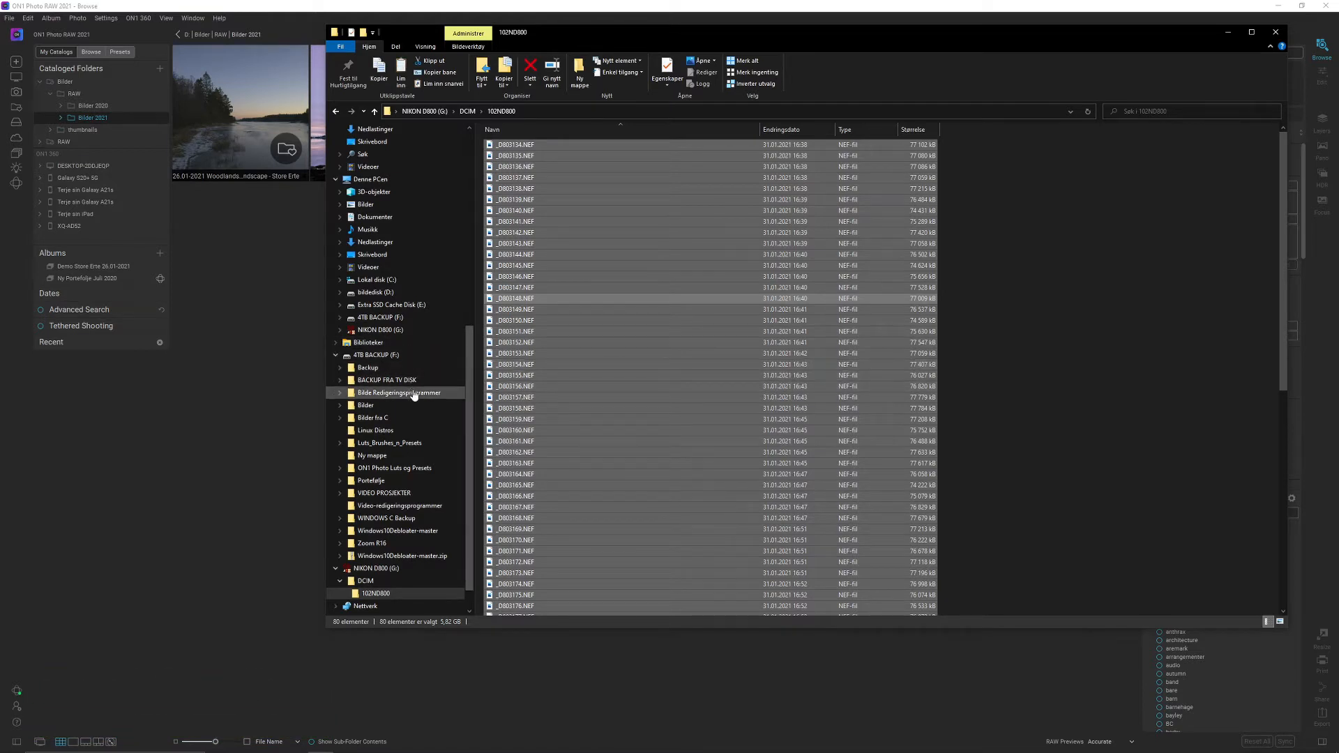
pyautogui.click(387, 292)
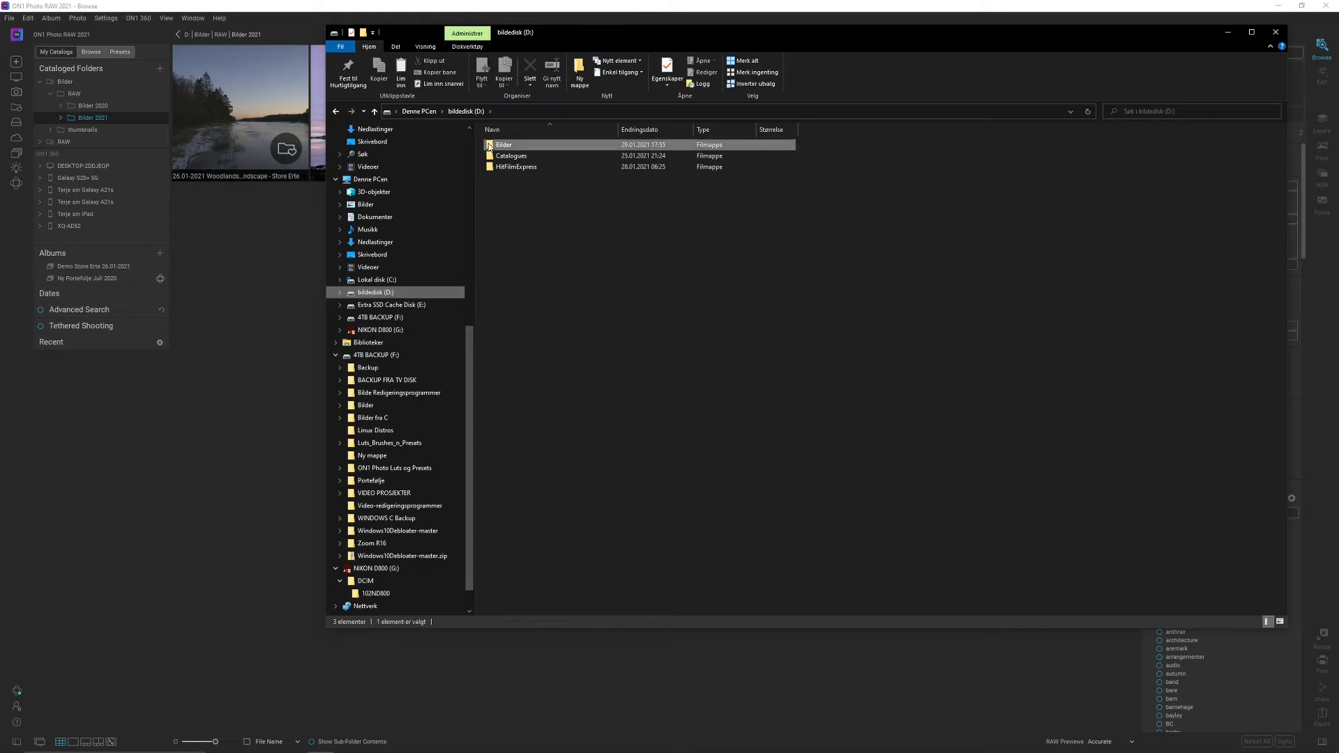
pyautogui.doubleClick(491, 145)
pyautogui.doubleClick(493, 145)
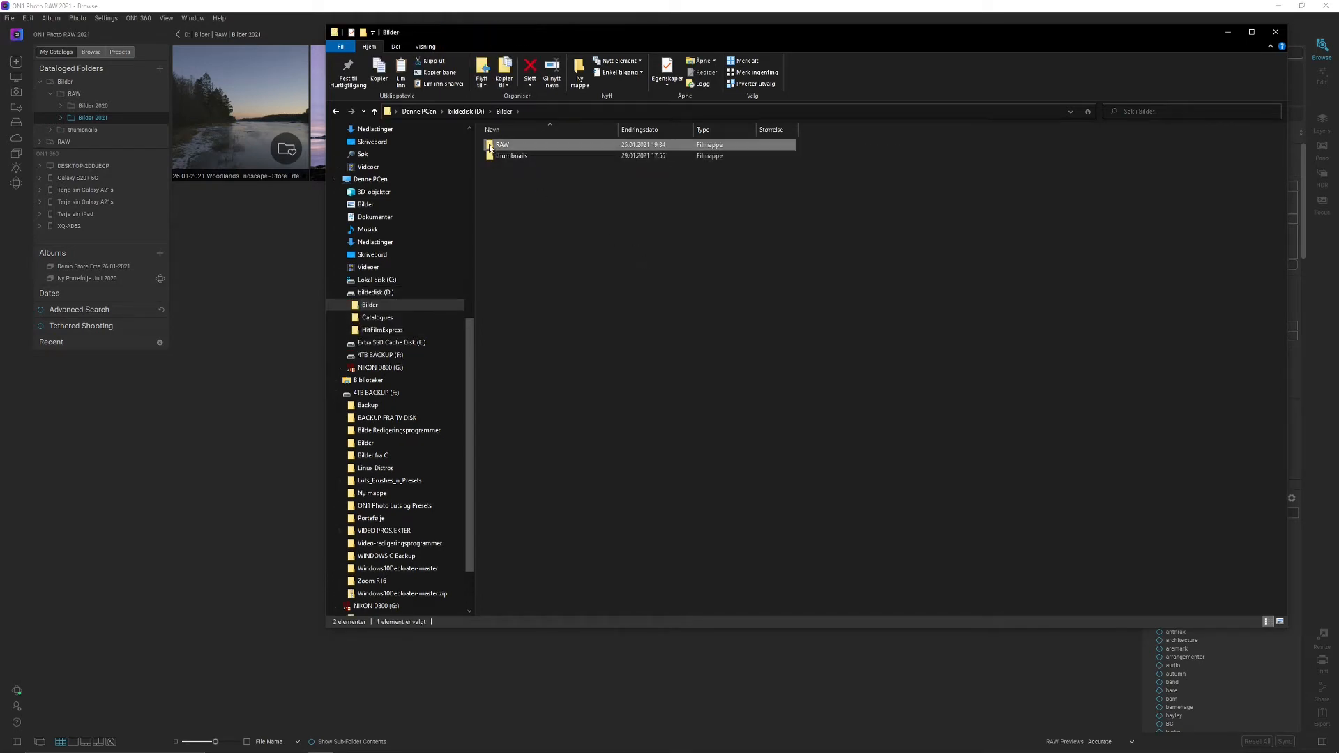
pyautogui.click(505, 156)
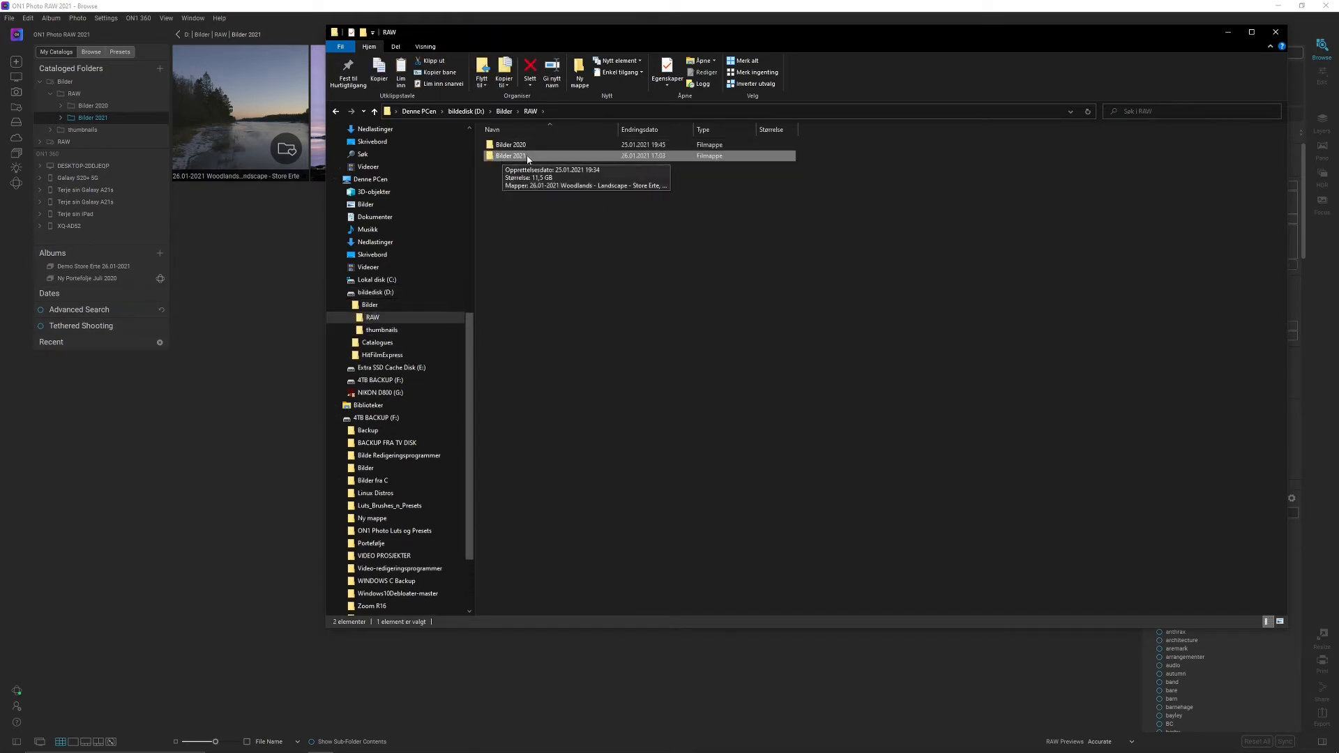
pyautogui.doubleClick(491, 158)
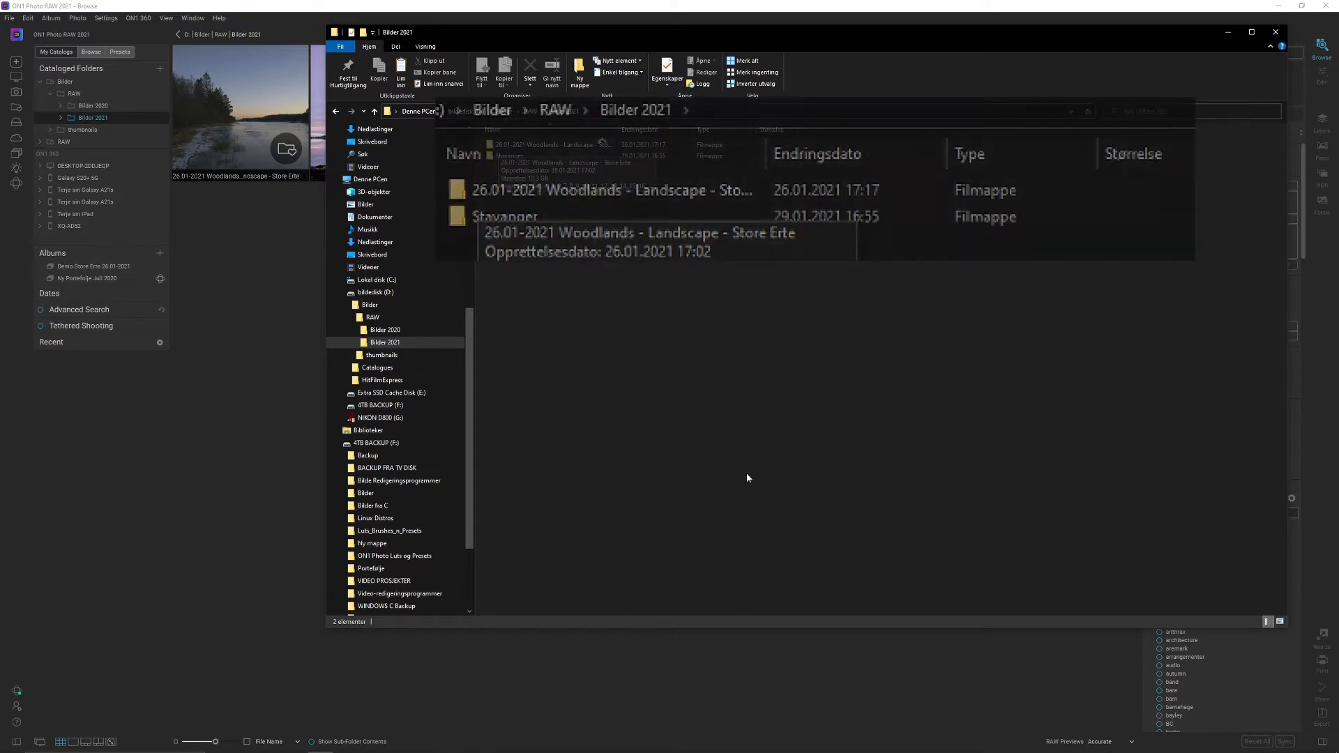
# Create a folder named "31.01-2021 Fosseveien Winter Bracketed Shots" in Bilder 2021 and paste the copied photos into it
pyautogui.rightClick(696, 385)
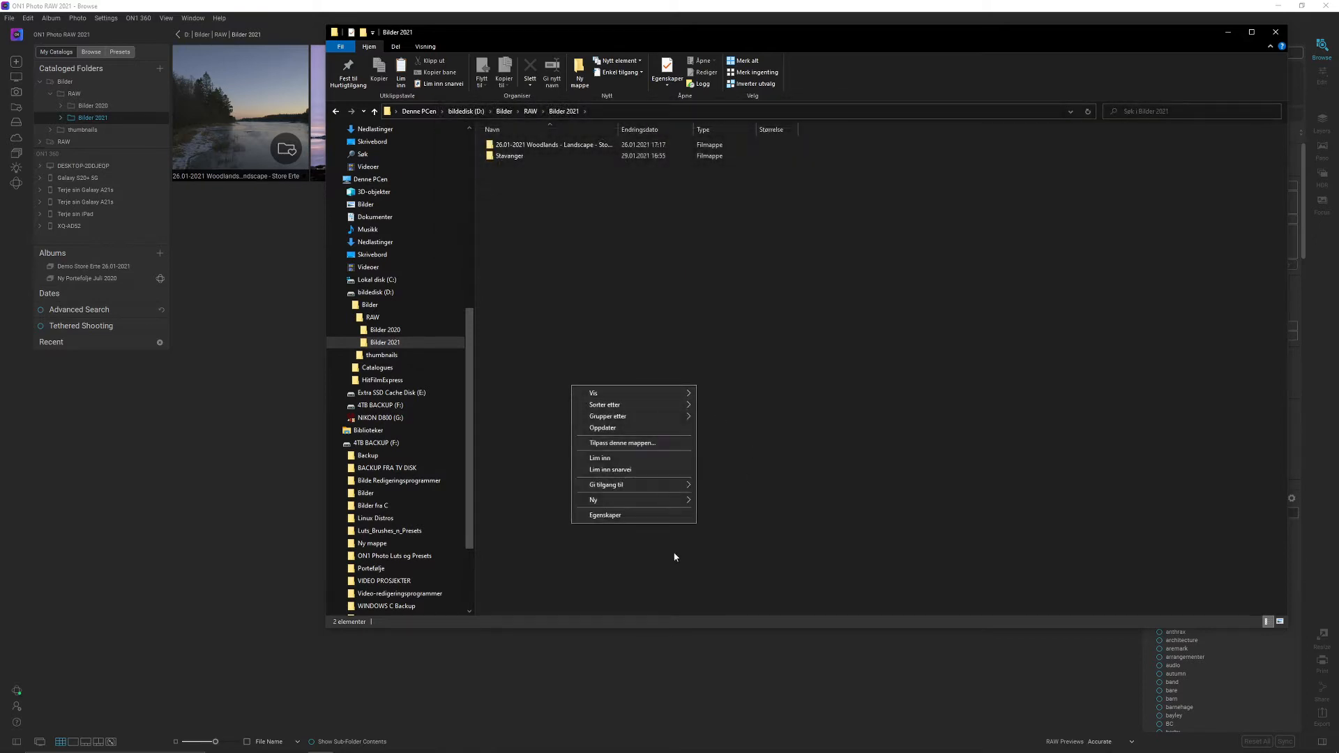
pyautogui.click(725, 502)
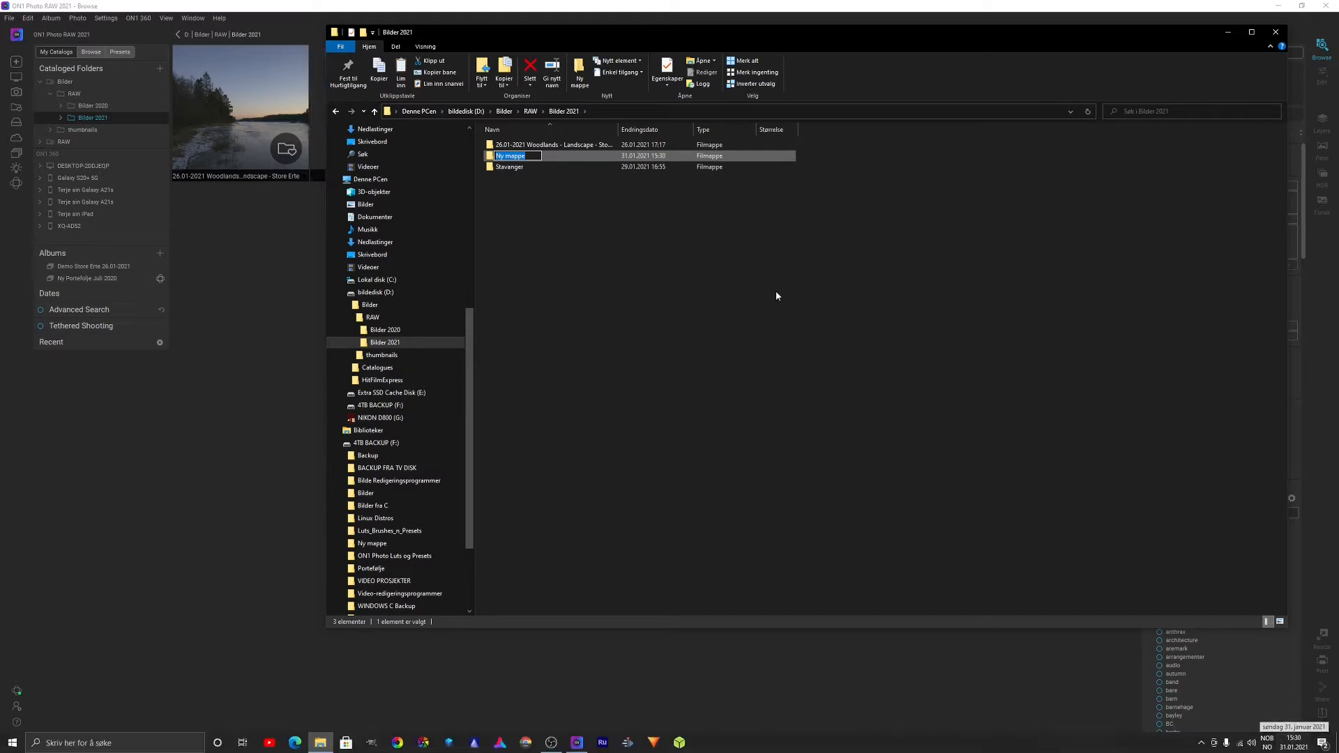
pyautogui.write('31.0')
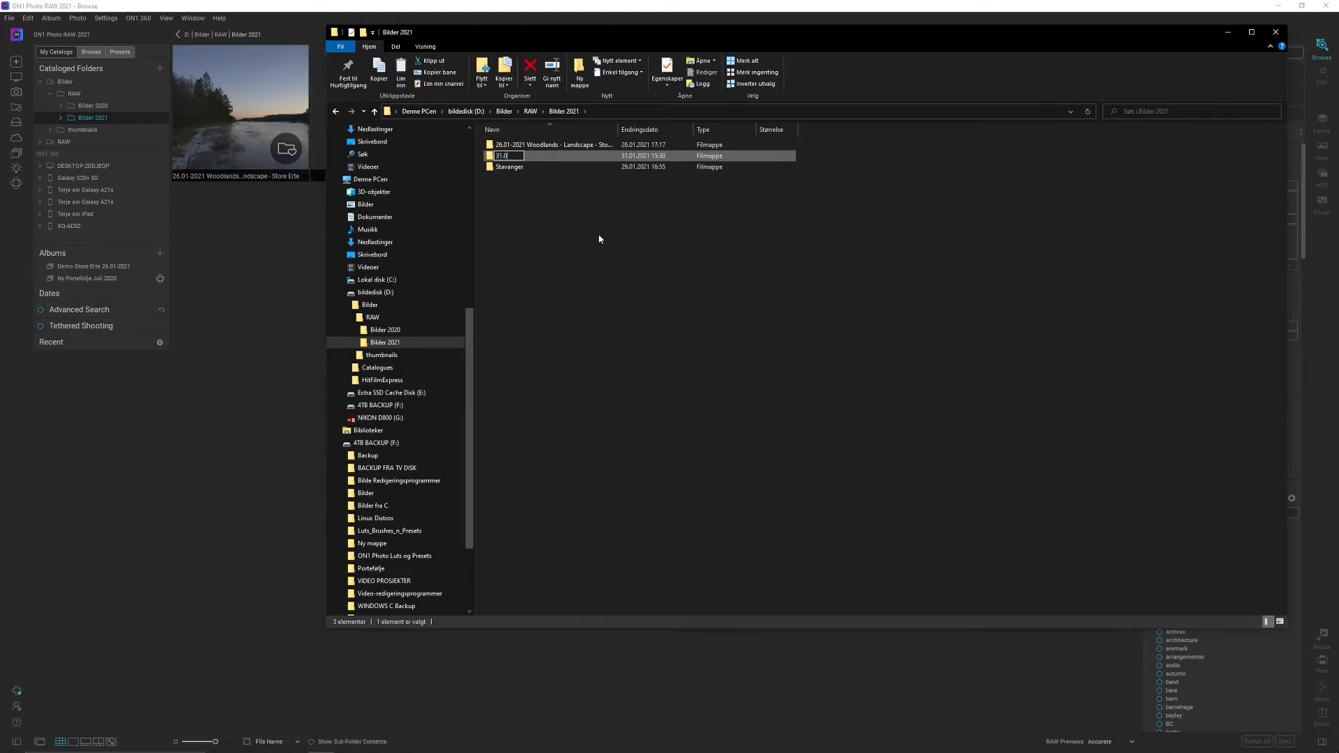
pyautogui.write('1-2021 Fosseveien')
pyautogui.write('Winter Bracketed Shots')
pyautogui.press('Return')
pyautogui.press('Return')
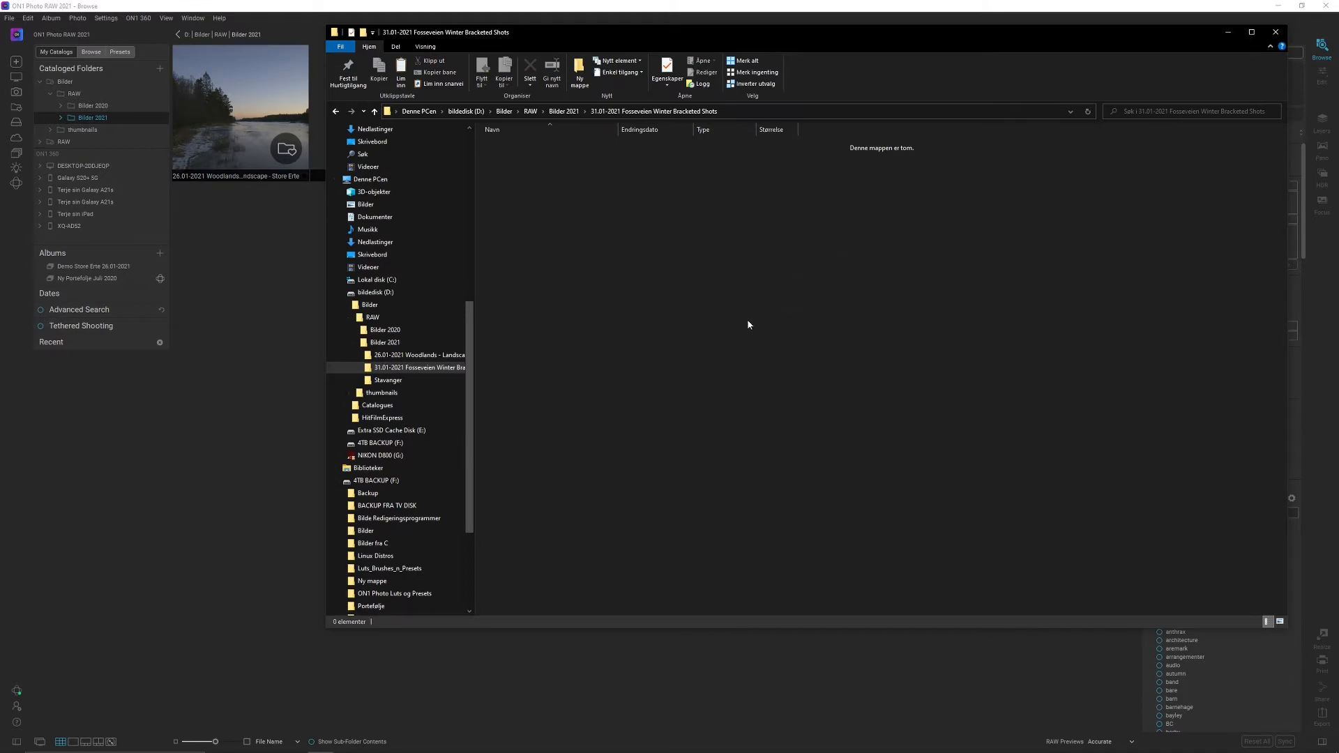
pyautogui.hotkey('ctrl', 'v')
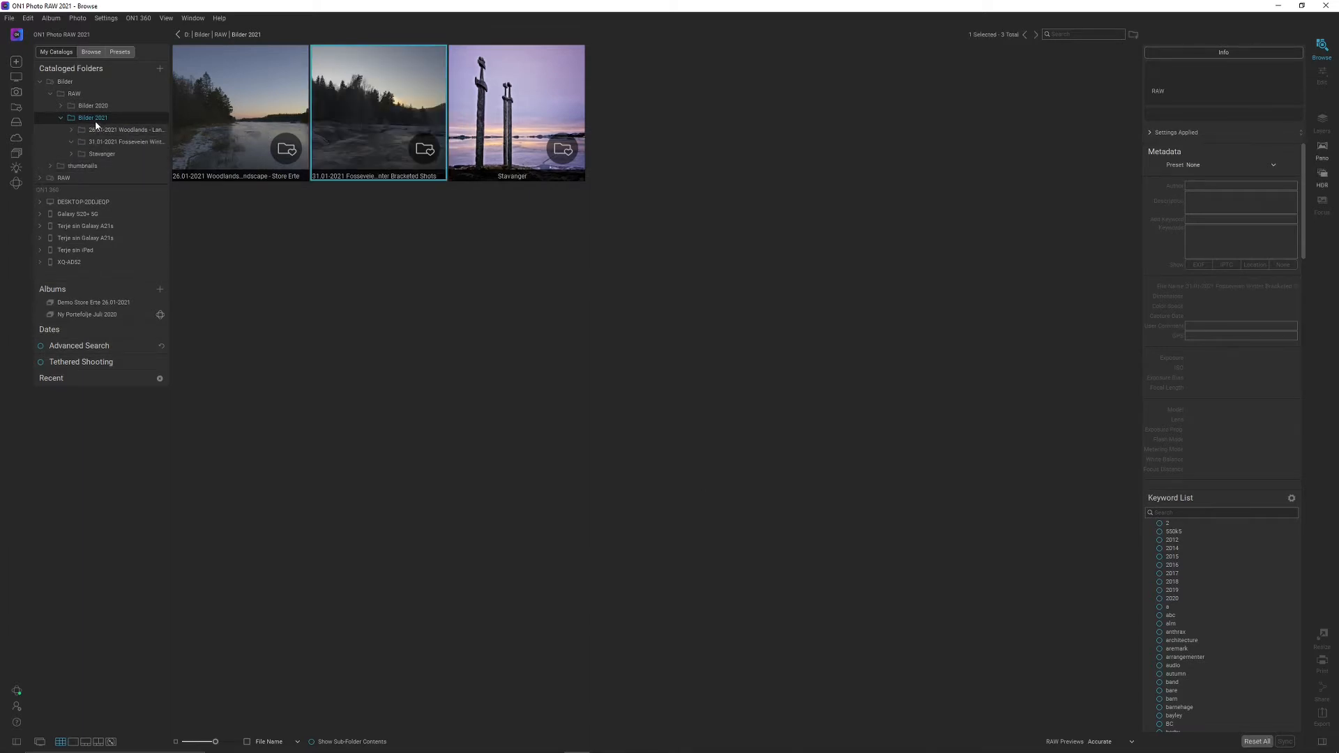
# In ON1 Photo RAW, open the Fosseveien Winter Bracketed Shots folder and apply the TG Photoblog preset Load Effects to all its photos
pyautogui.doubleClick(388, 119)
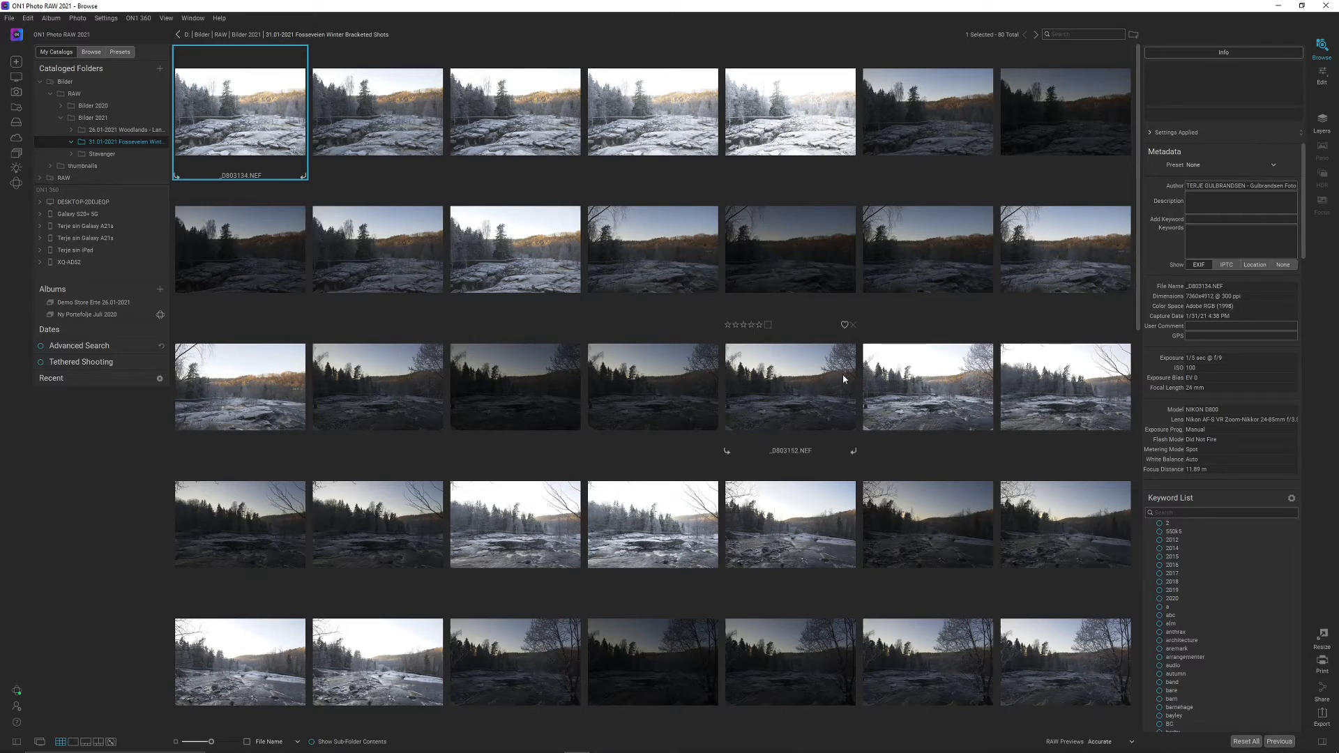
pyautogui.hotkey('ctrl', 'a')
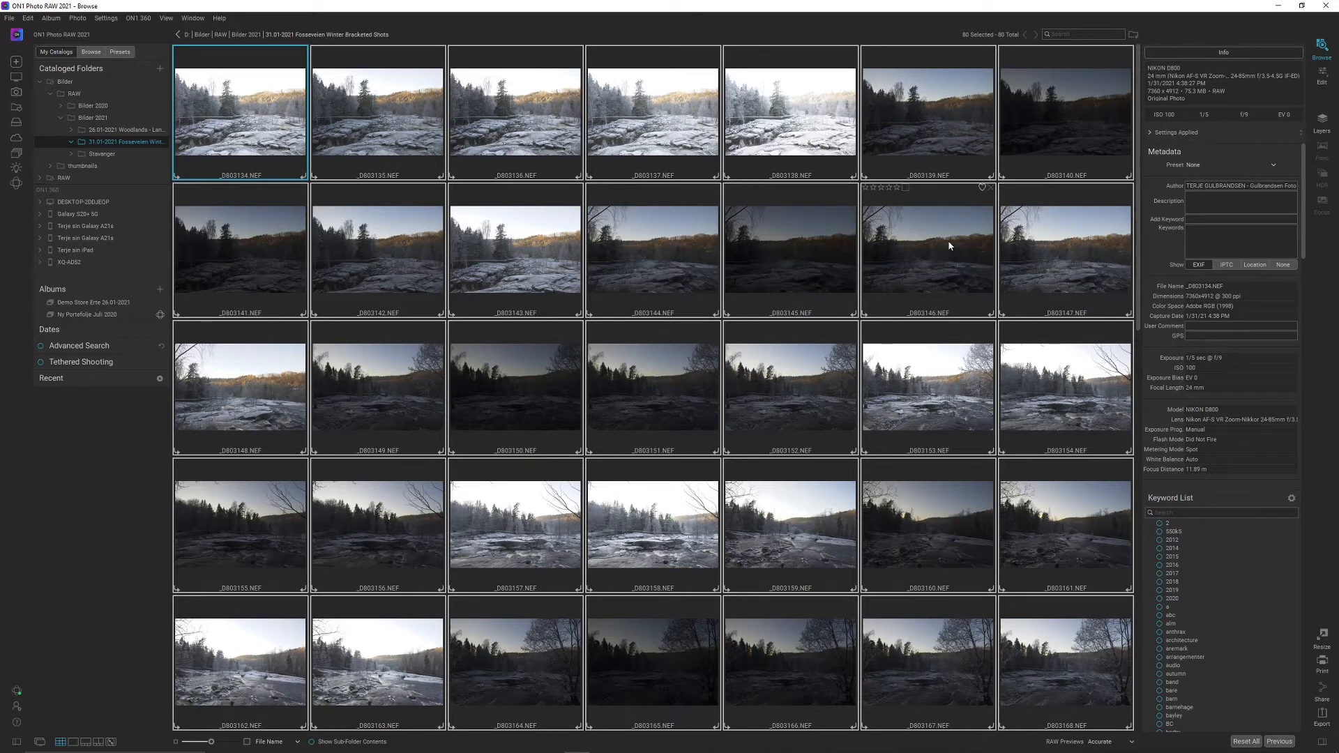
pyautogui.click(120, 53)
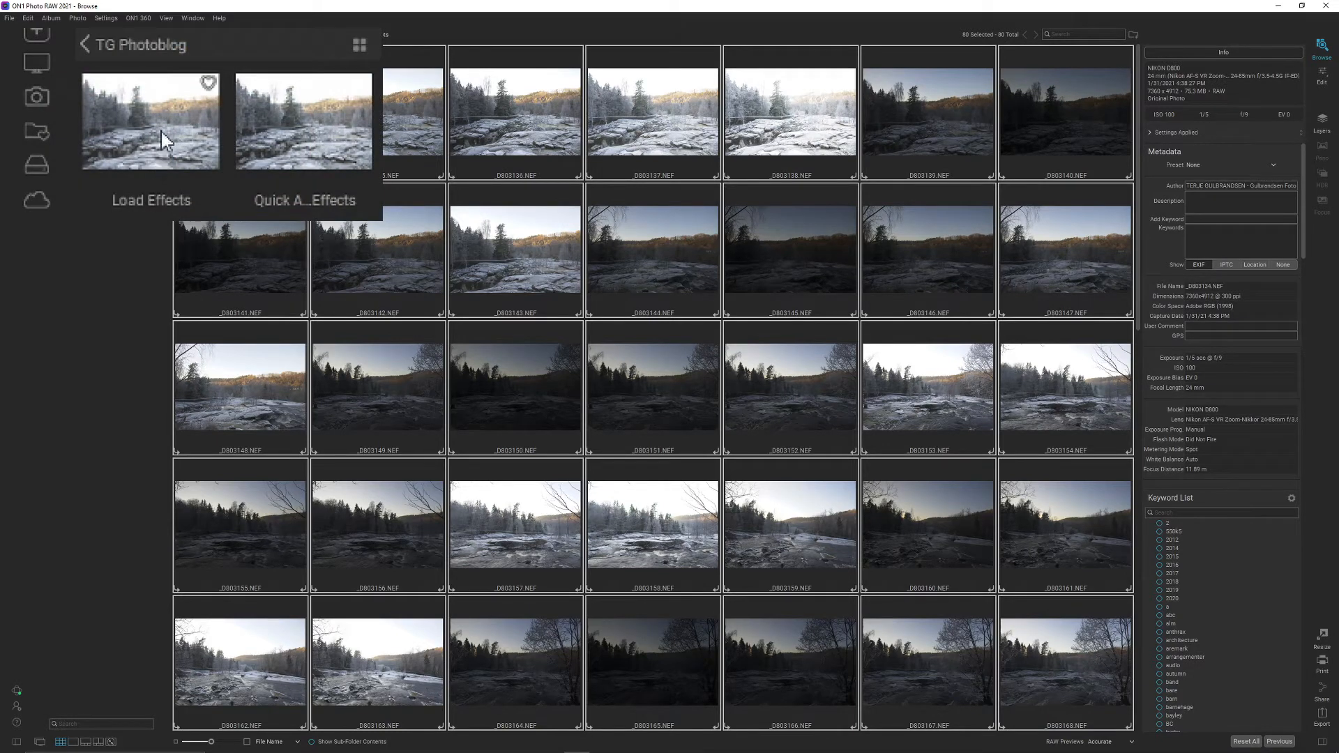
pyautogui.click(69, 109)
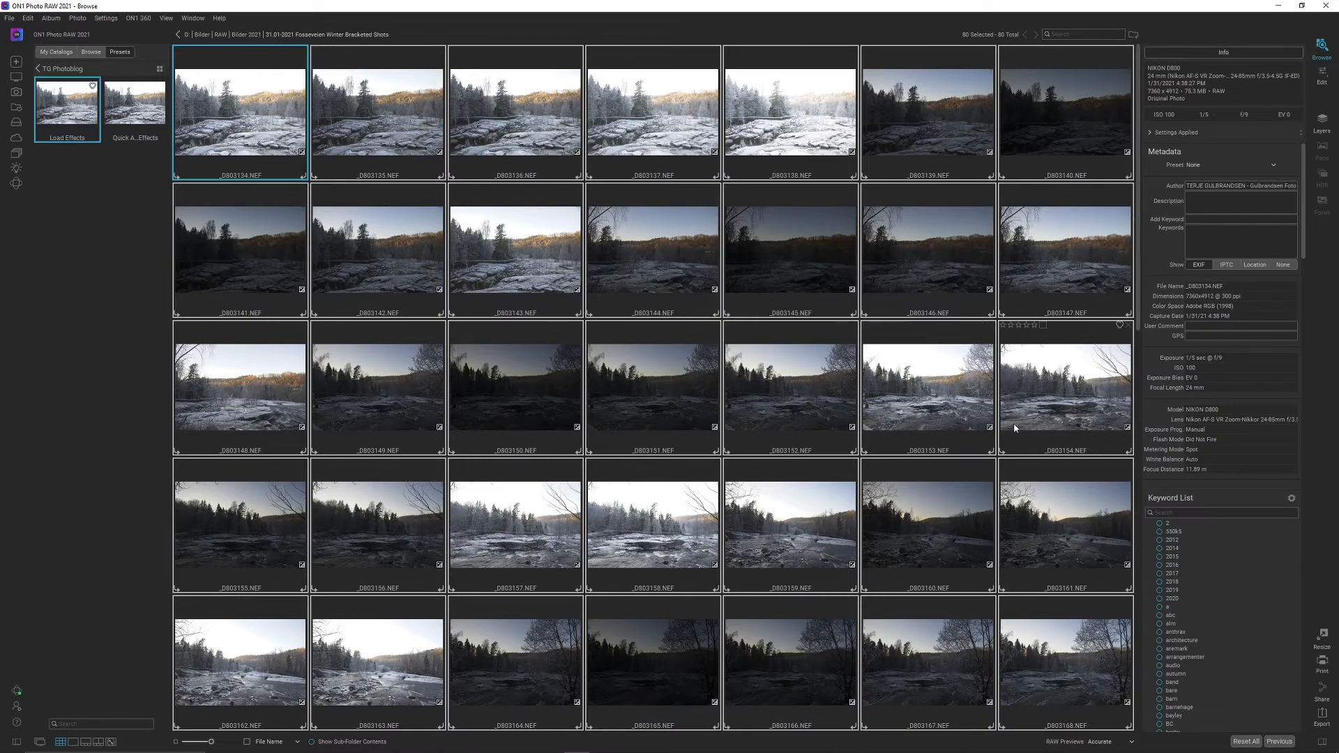
pyautogui.scroll(-7, 990, 467)
pyautogui.scroll(7, 1015, 499)
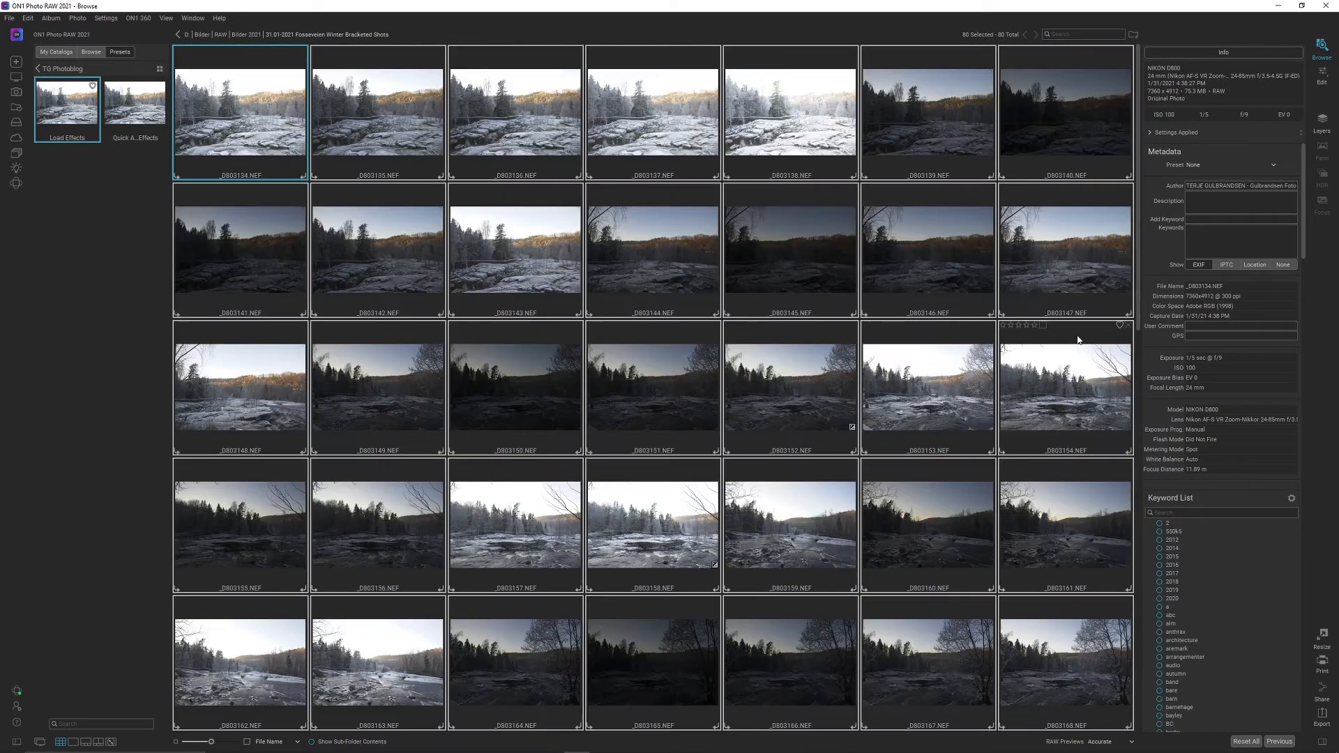
# Apply the TG Photoblog metadata preset to all selected photos and append "Fosseveien Winter Shots" to the description
pyautogui.click(1233, 168)
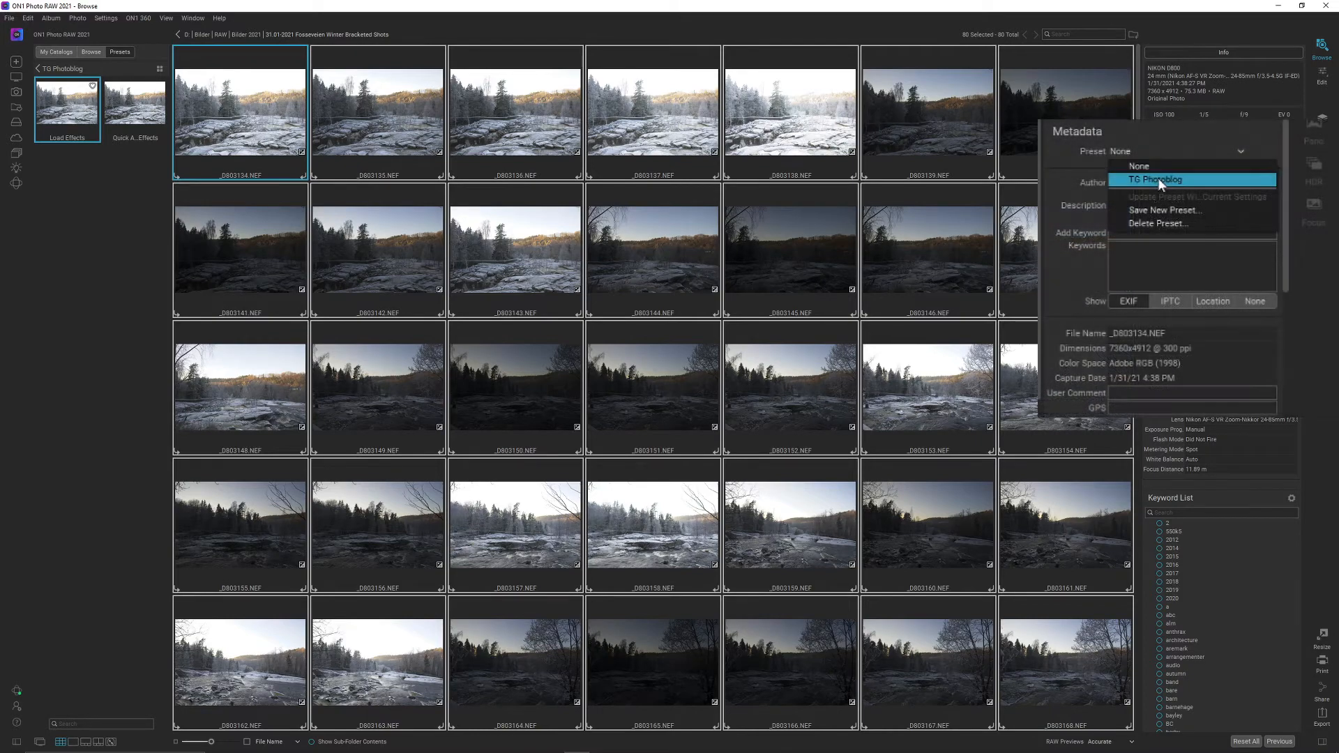
pyautogui.click(1160, 181)
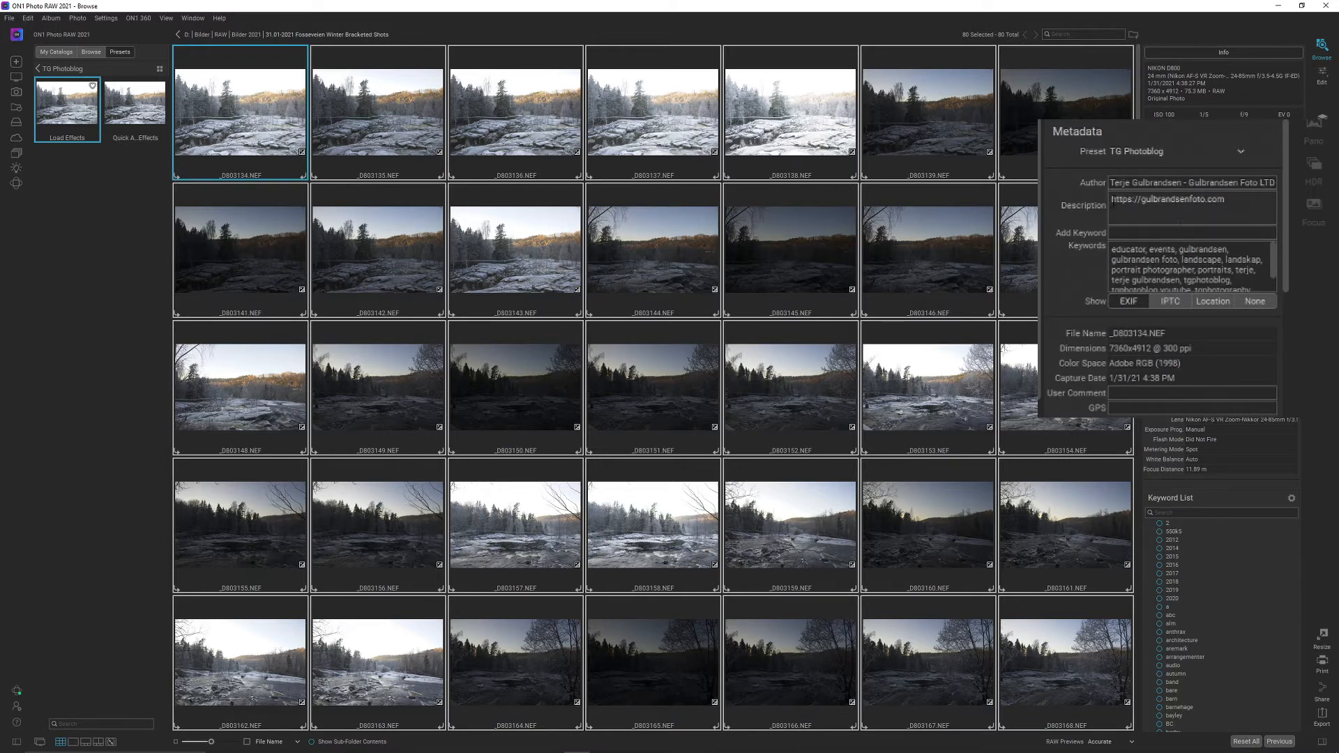
pyautogui.click(1129, 213)
pyautogui.write('Fosseveien Winter Shots')
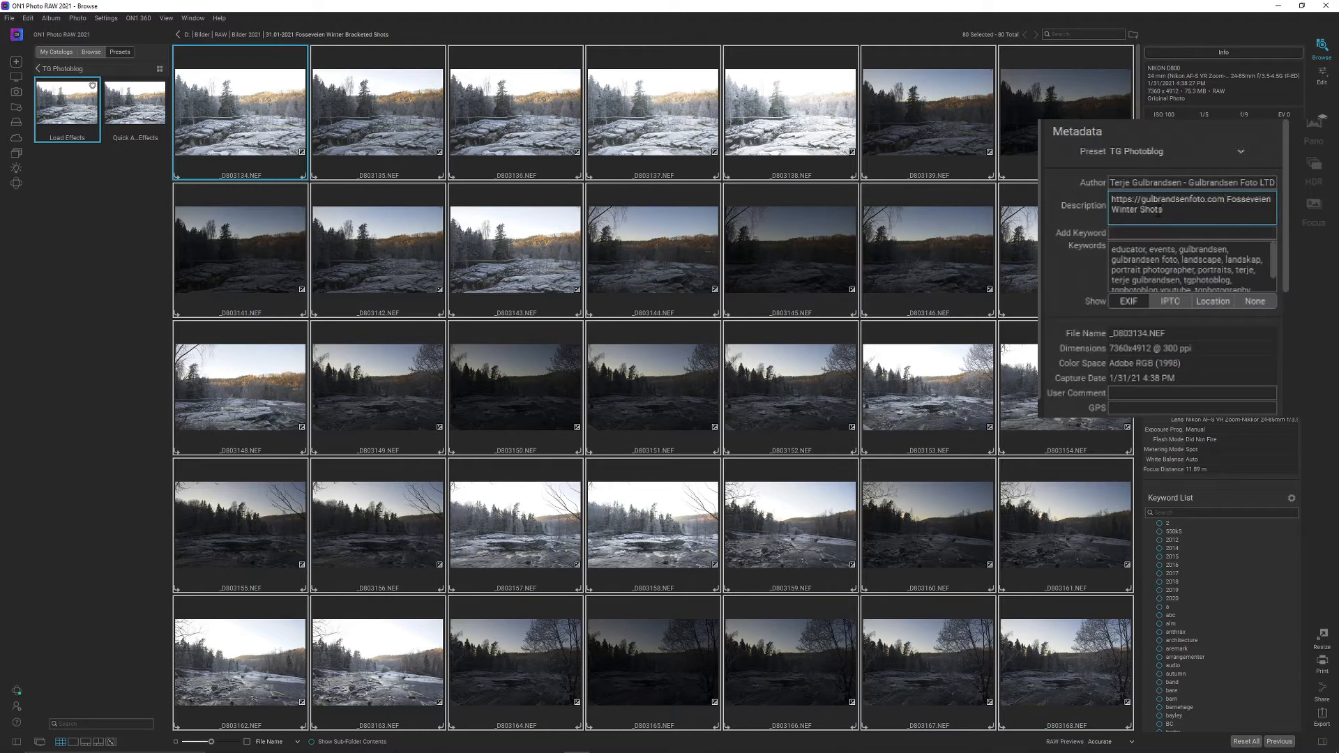
# Add the keywords "Fosseveien" and "Tistedal Winter Waterfall" to all the selected photos, and clear the selection
pyautogui.click(1126, 233)
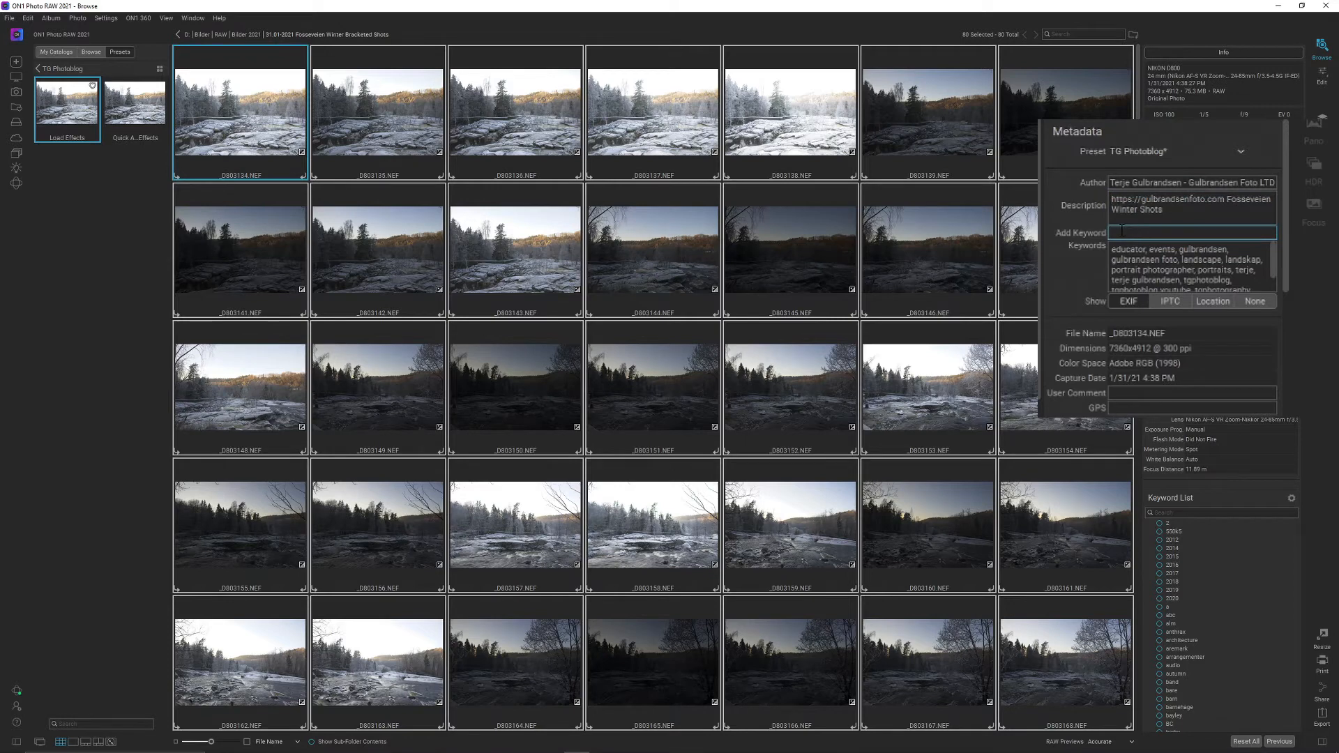
pyautogui.write('Fosseveien')
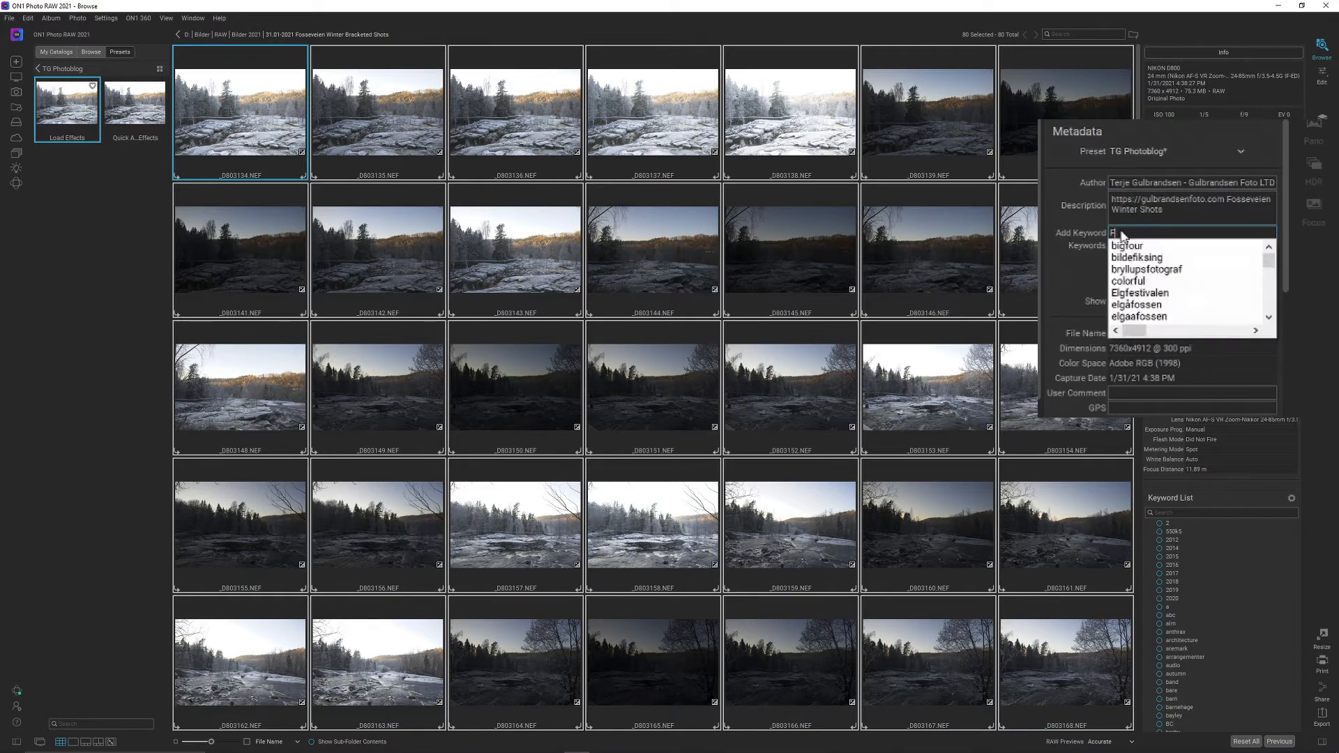
pyautogui.press('Return')
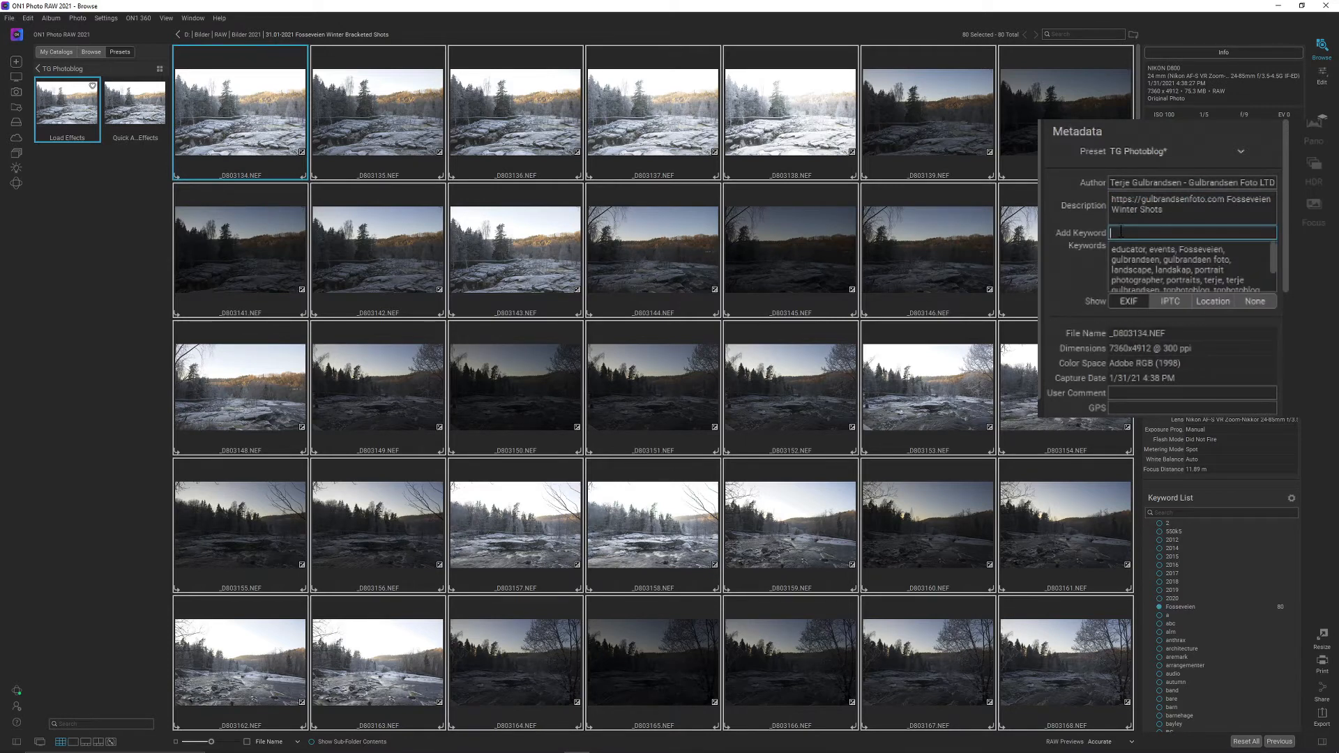
pyautogui.write('Tistedal')
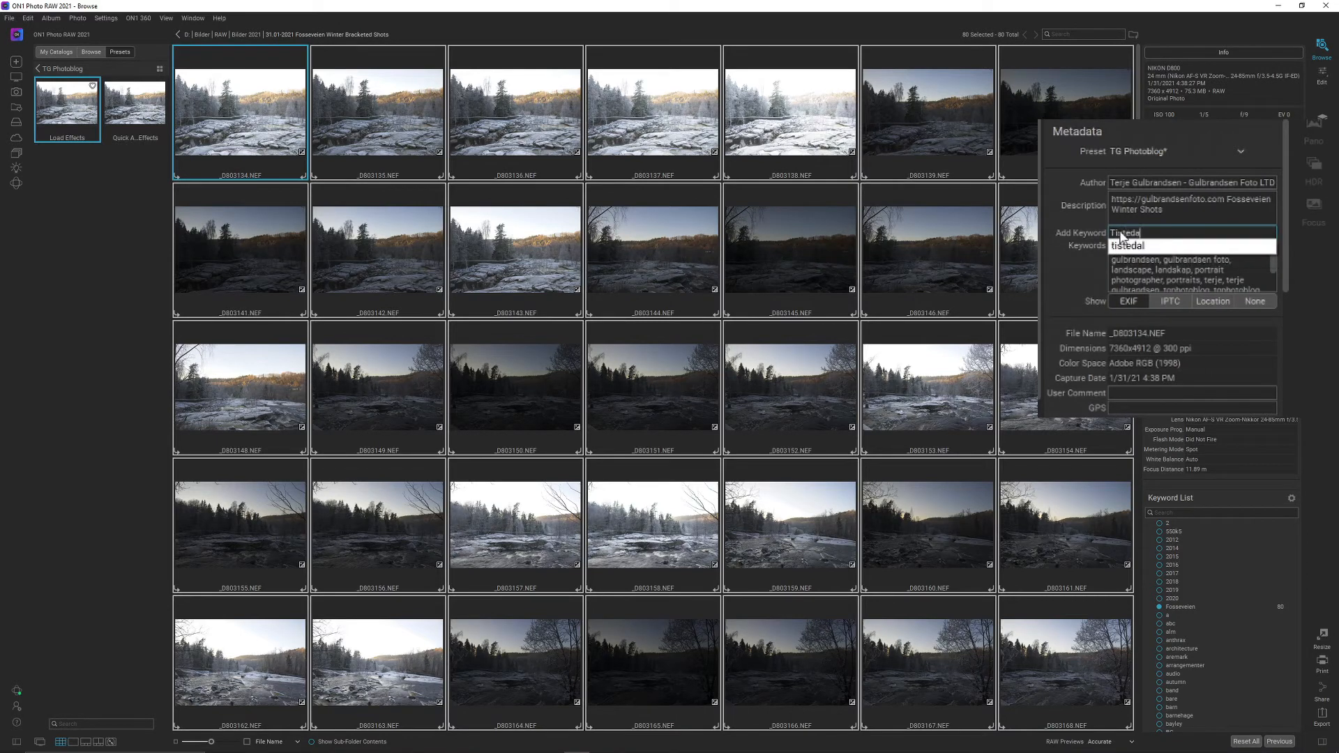
pyautogui.press('Return')
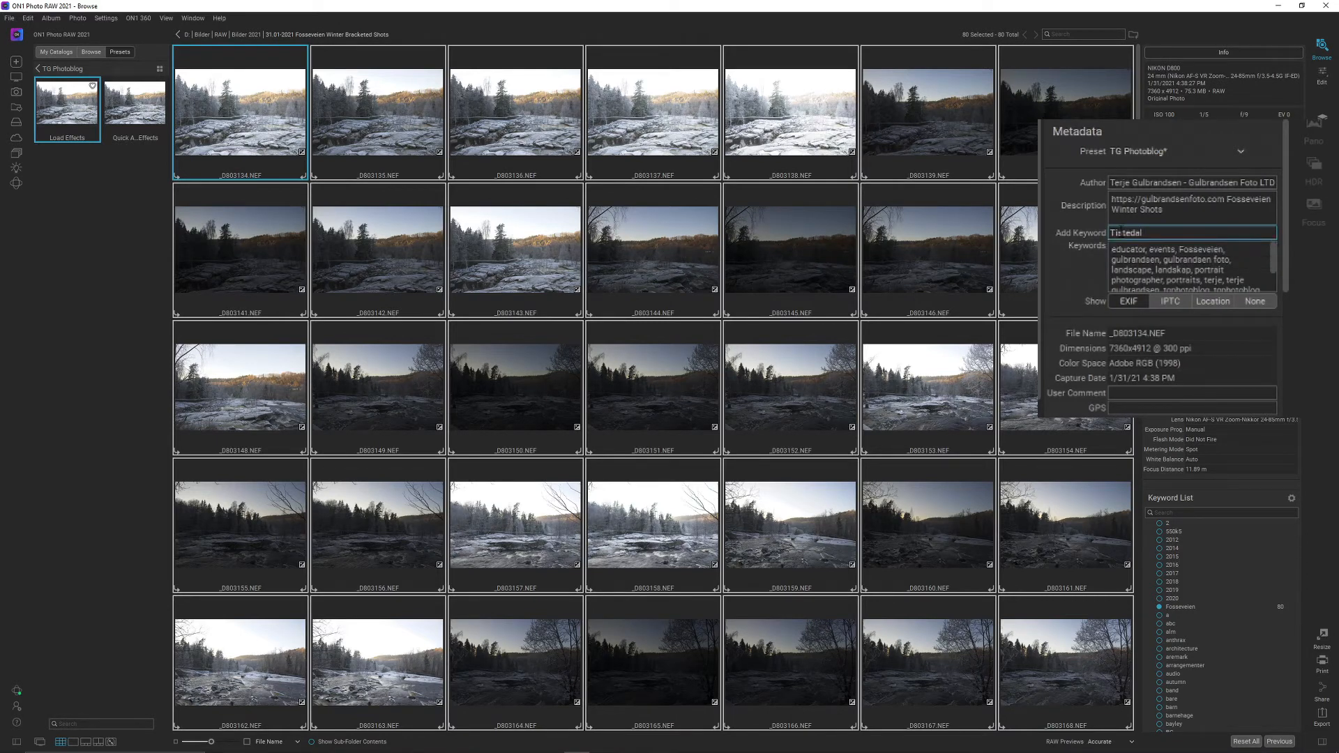
pyautogui.write('Winter ')
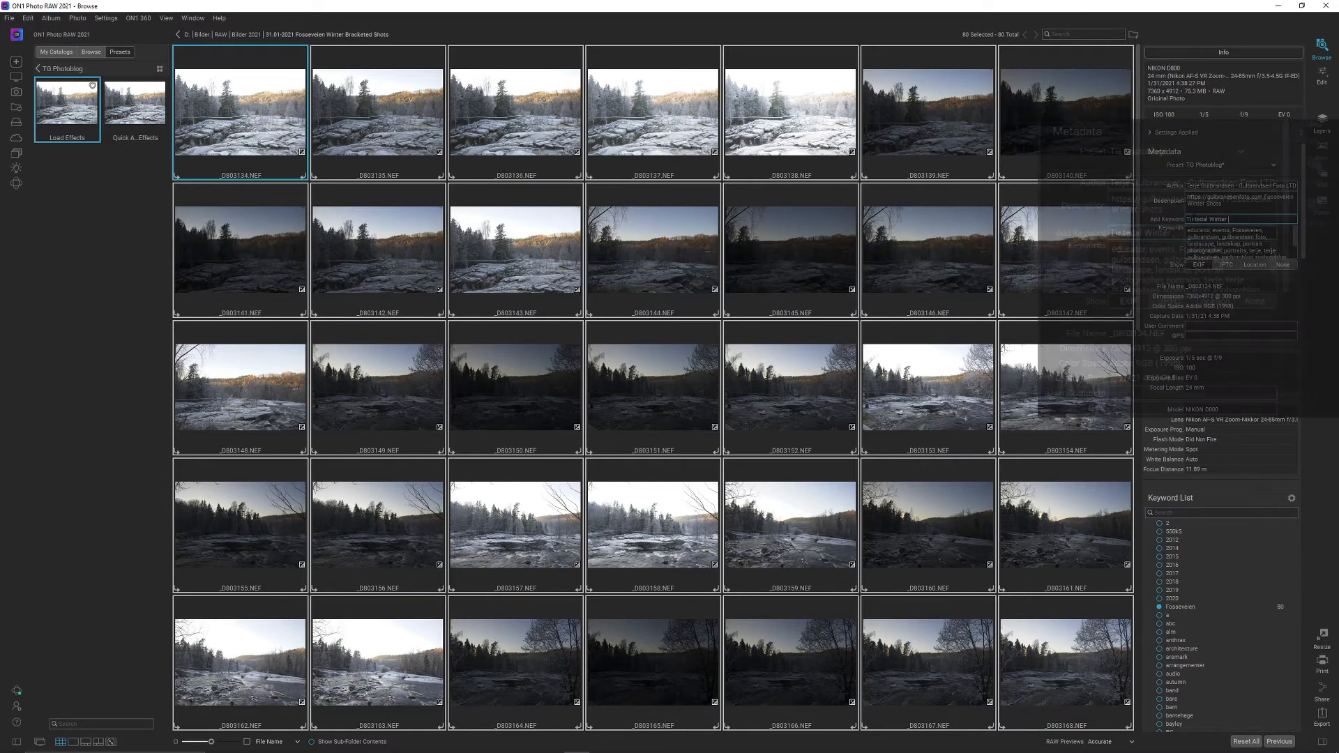
pyautogui.write('Waterfall')
pyautogui.press('Return')
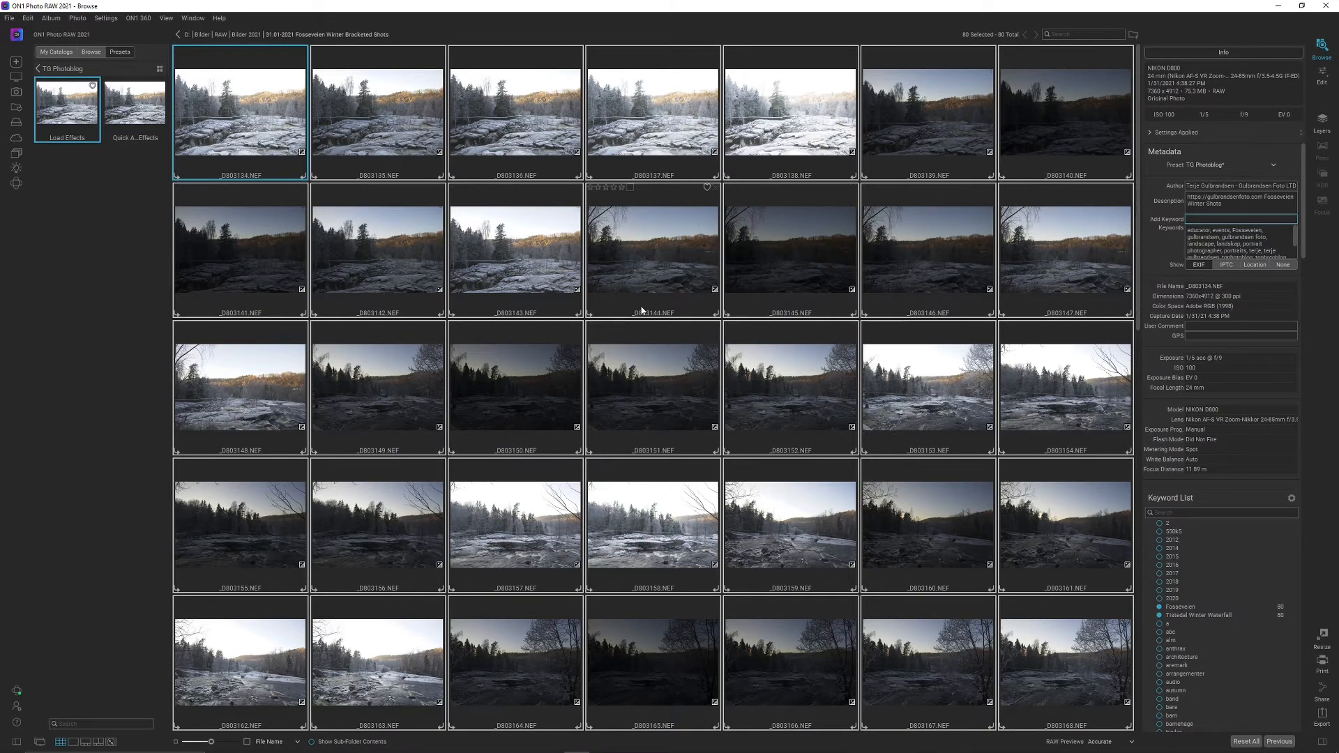
pyautogui.click(940, 292)
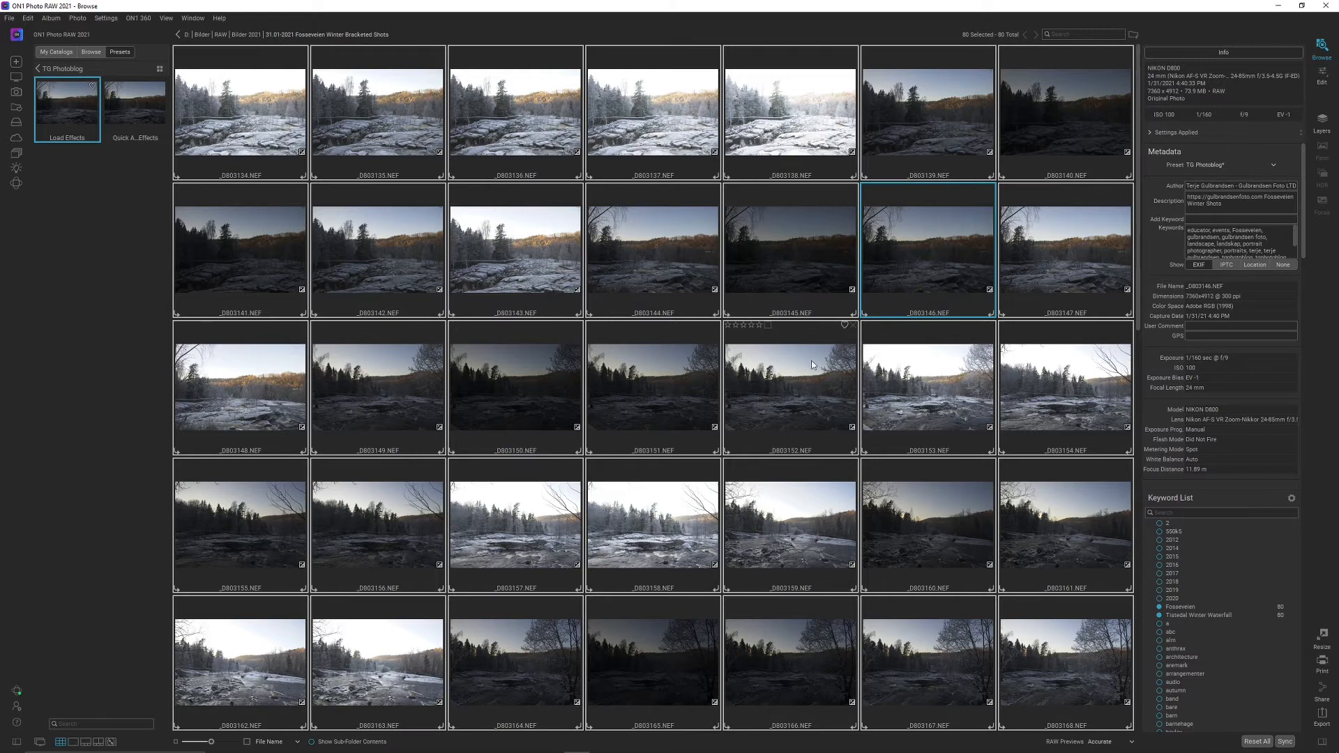
pyautogui.hotkey('ctrl', 'd')
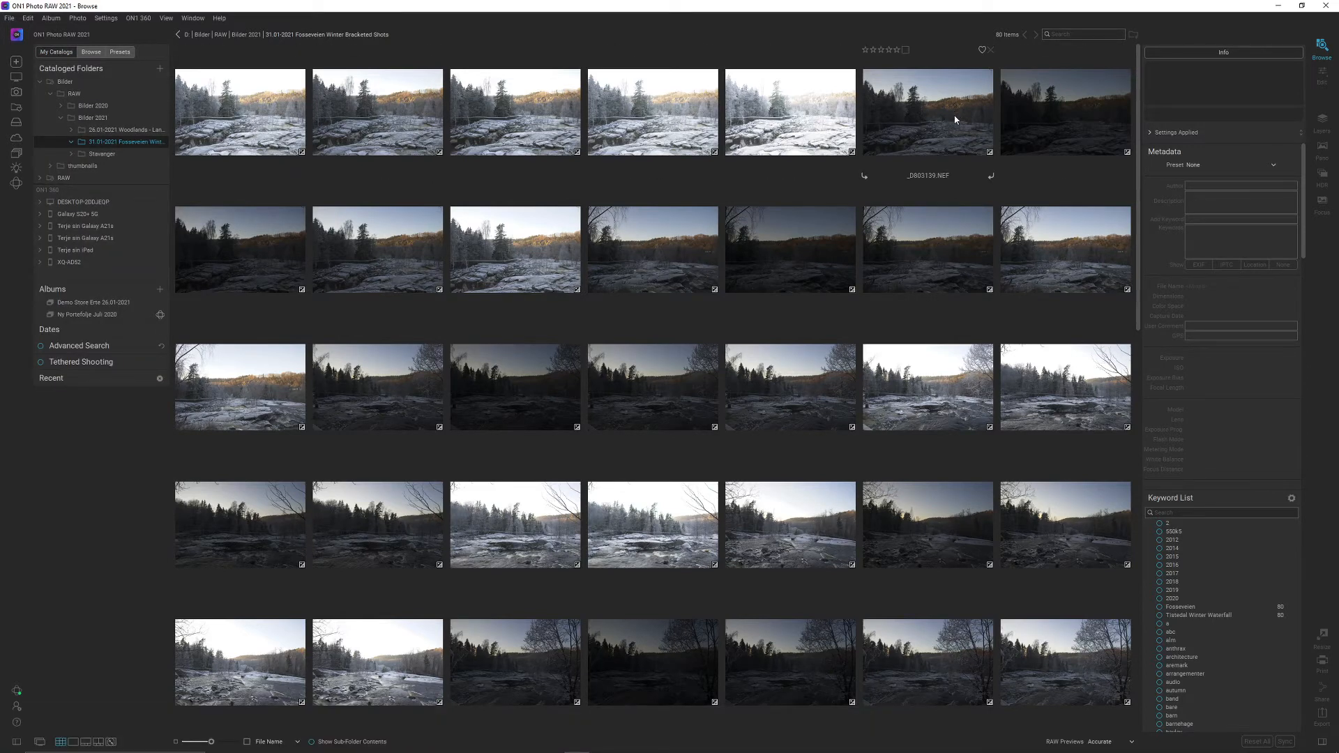
# Move the first five bracketed photos, _D803134.NEF to _D803138.NEF, into a new subfolder named "1"
pyautogui.click(265, 137)
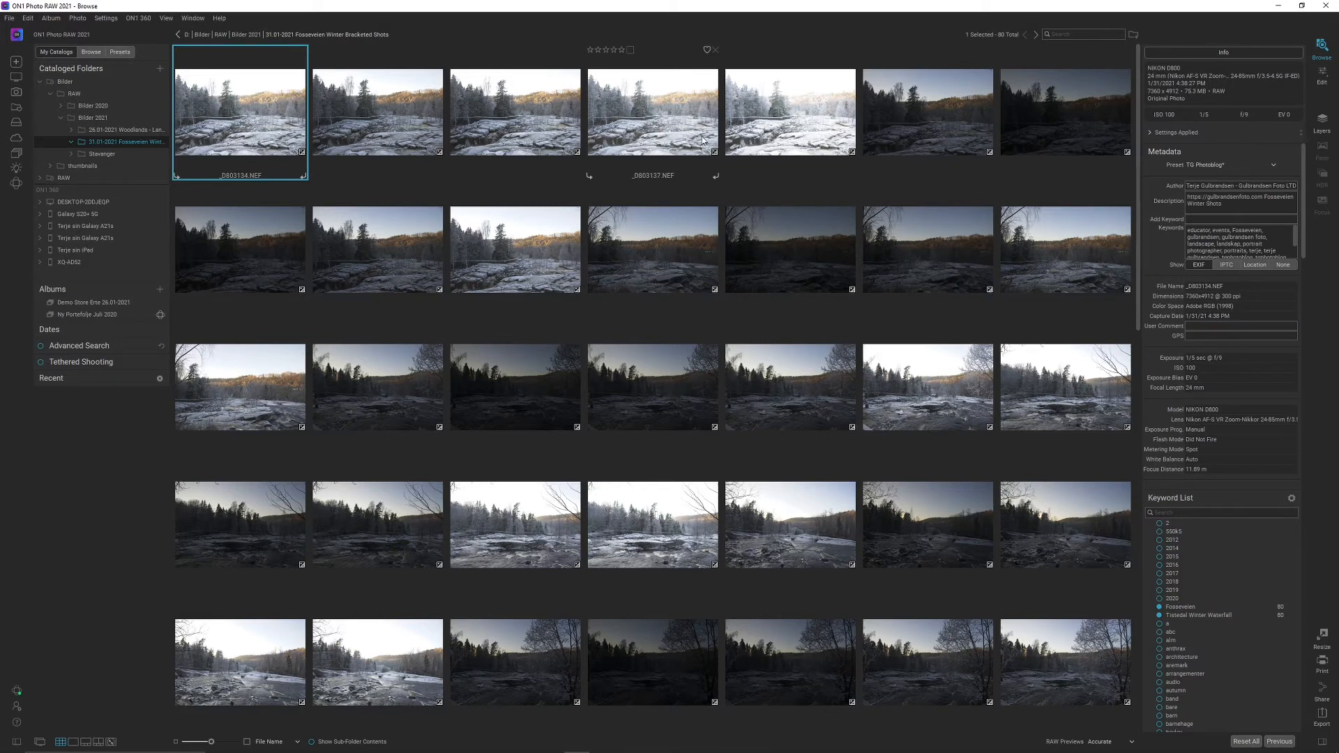
pyautogui.keyDown('shift'); pyautogui.click(793, 134); pyautogui.keyUp('shift')
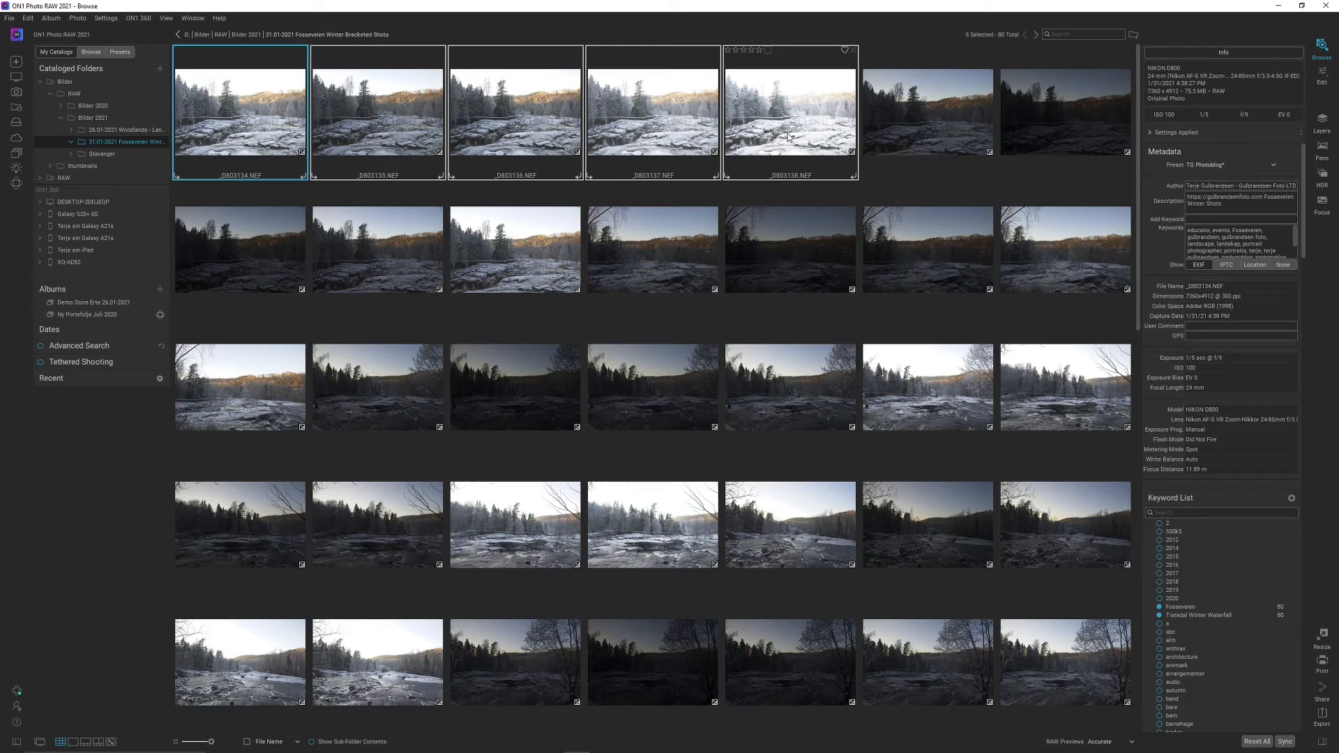
pyautogui.rightClick(793, 127)
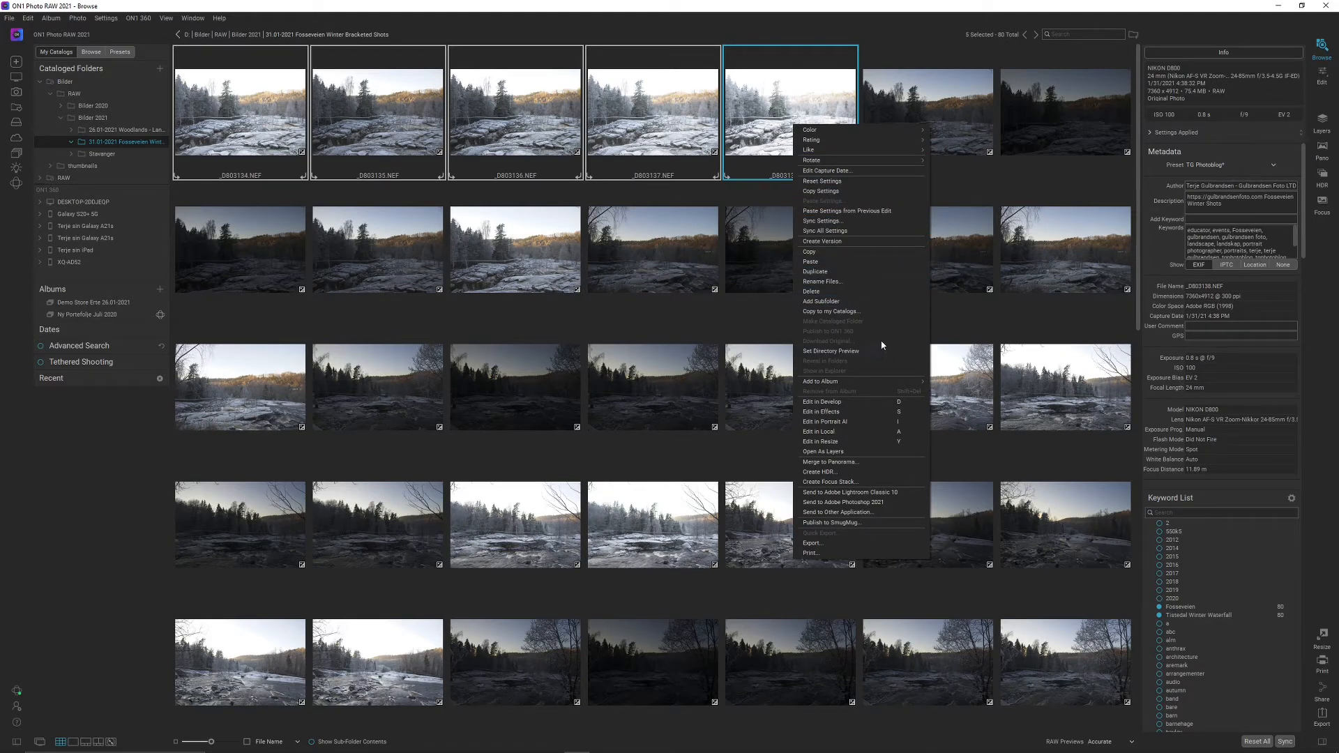
pyautogui.click(838, 302)
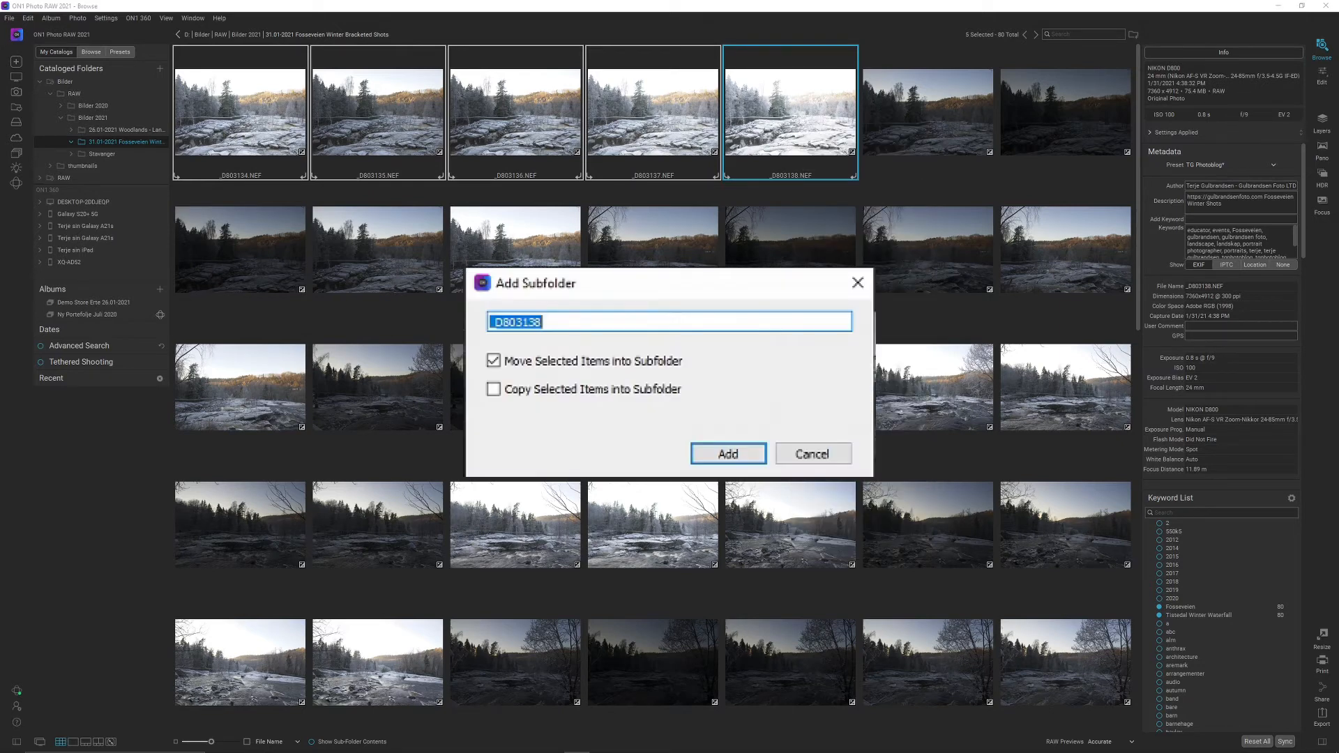
pyautogui.write('1')
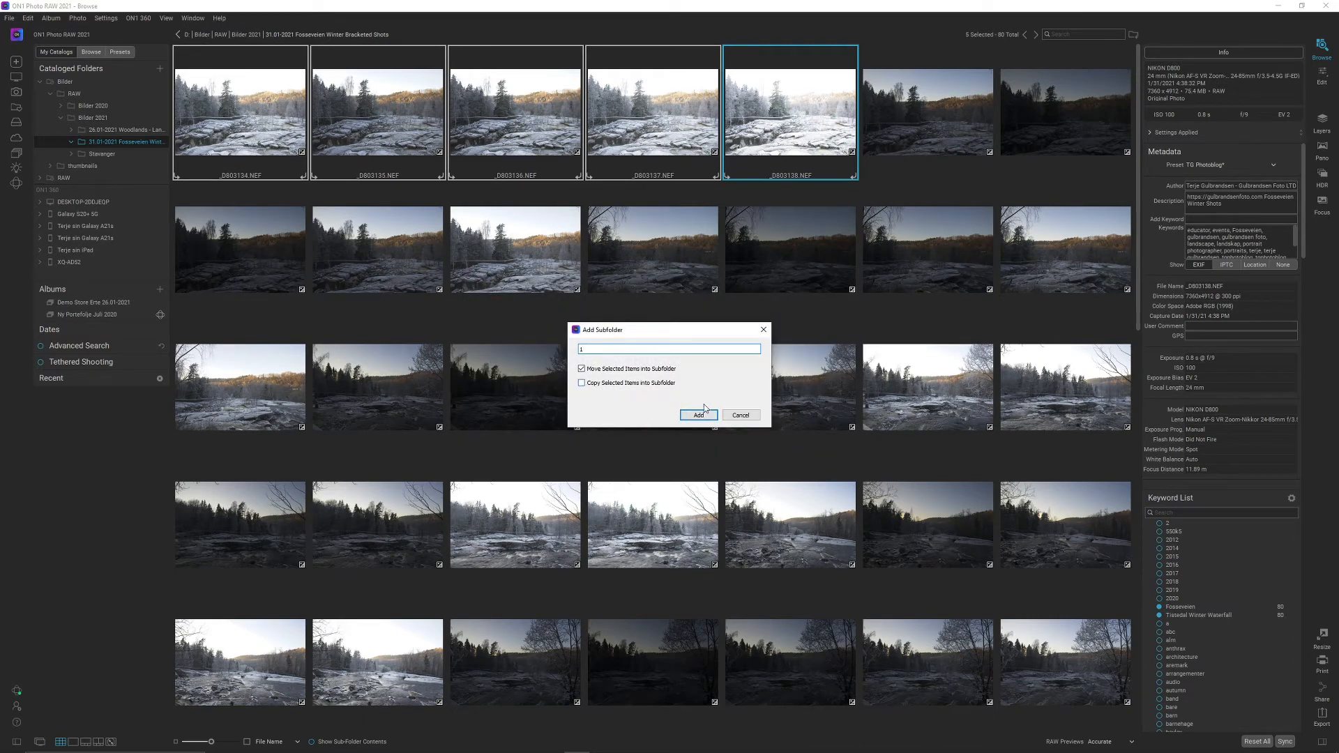
pyautogui.click(698, 416)
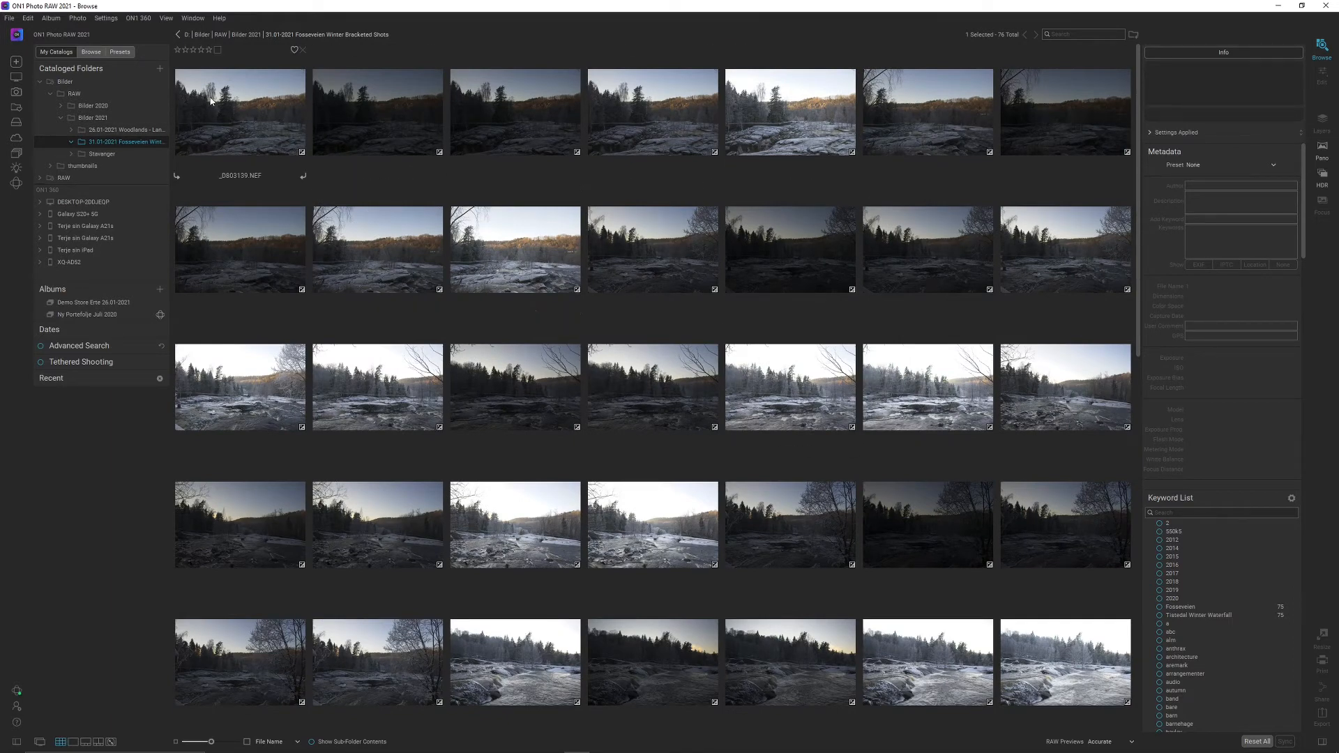
# Move the five bracketed photos _D803139.NEF to _D803143.NEF into a new subfolder named "2"
pyautogui.click(240, 111)
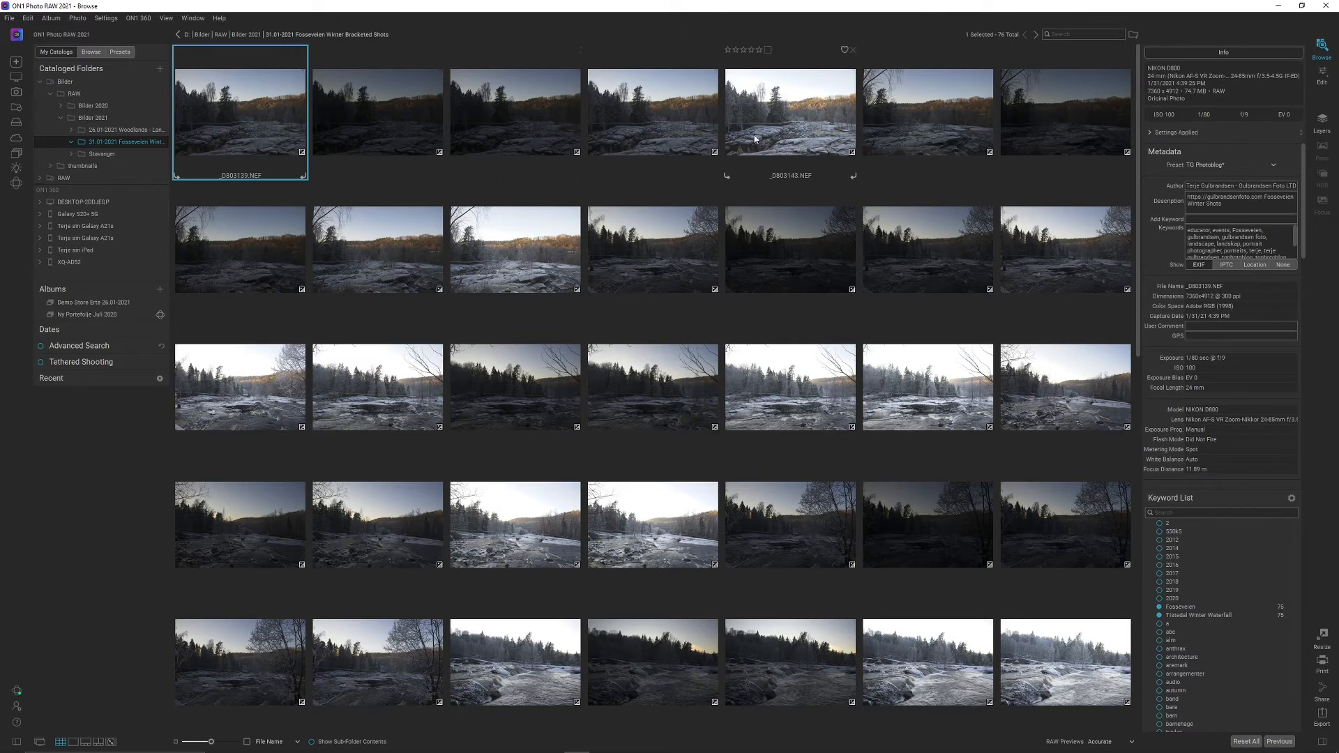
pyautogui.keyDown('shift'); pyautogui.click(785, 120); pyautogui.keyUp('shift')
pyautogui.rightClick(785, 121)
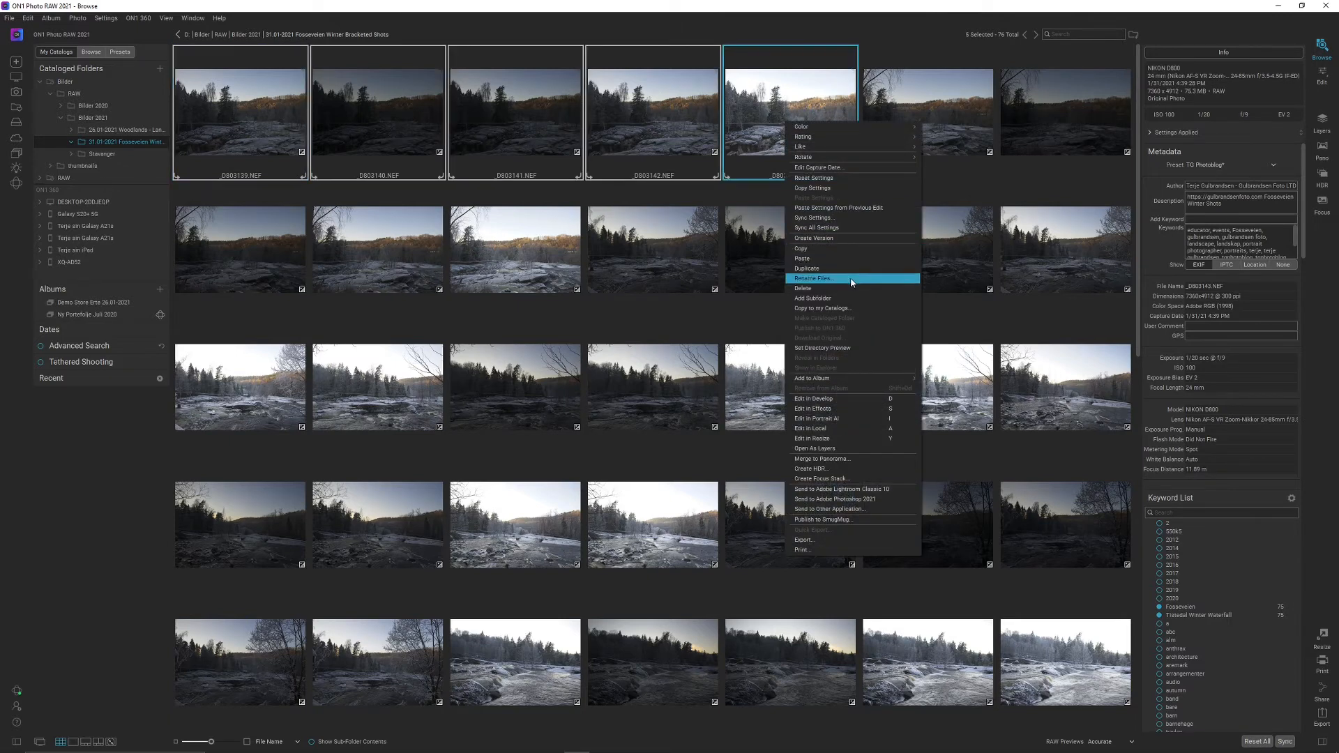
pyautogui.click(856, 297)
pyautogui.write('2')
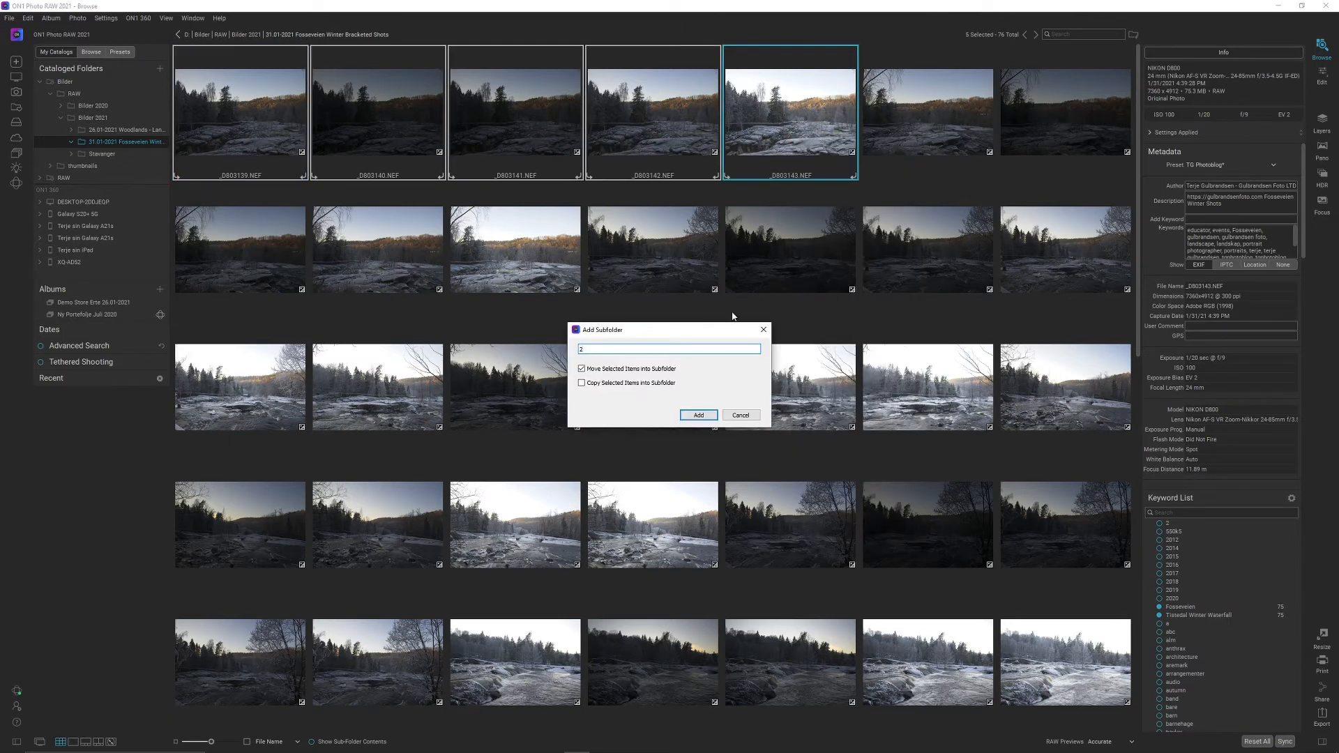
pyautogui.click(698, 415)
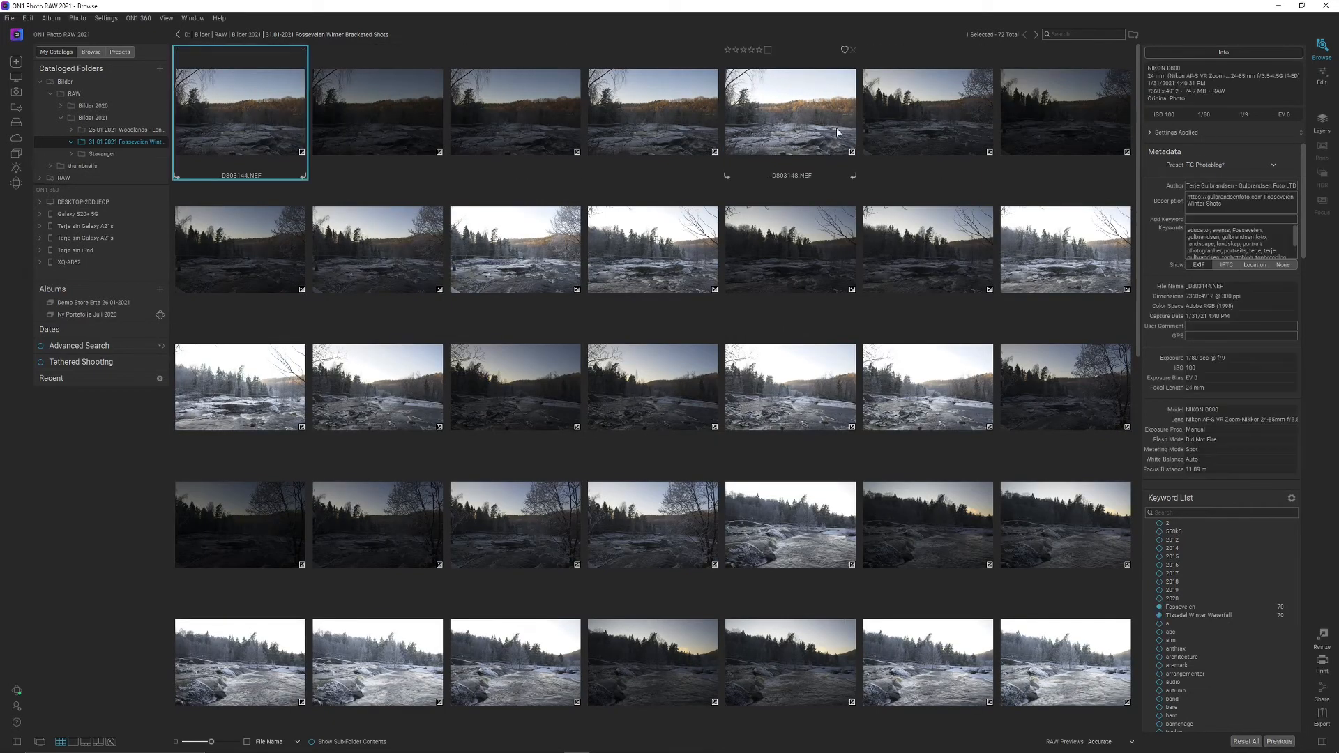
# Move the five bracketed photos _D803144.NEF to _D803148.NEF into a new subfolder named "3"
pyautogui.keyDown('shift'); pyautogui.click(775, 134); pyautogui.keyUp('shift')
pyautogui.rightClick(776, 134)
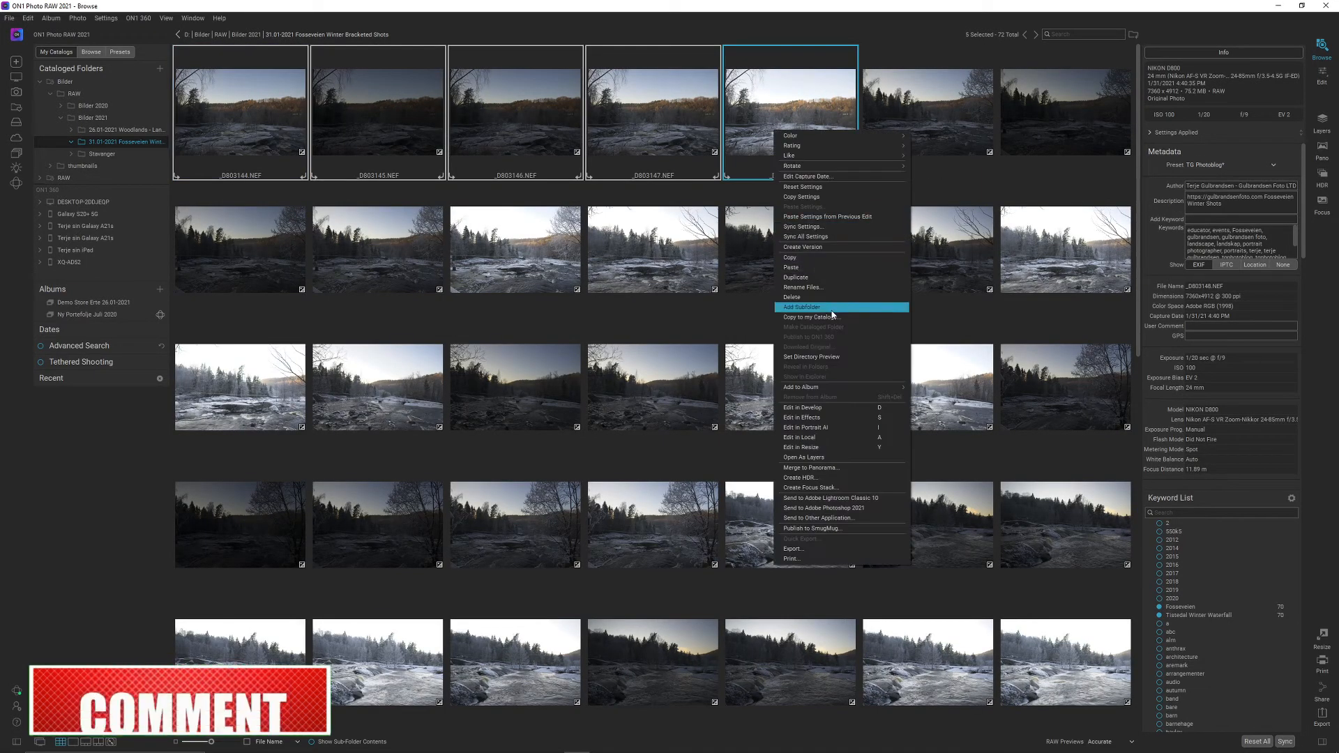
pyautogui.click(802, 311)
pyautogui.write('3')
pyautogui.click(698, 415)
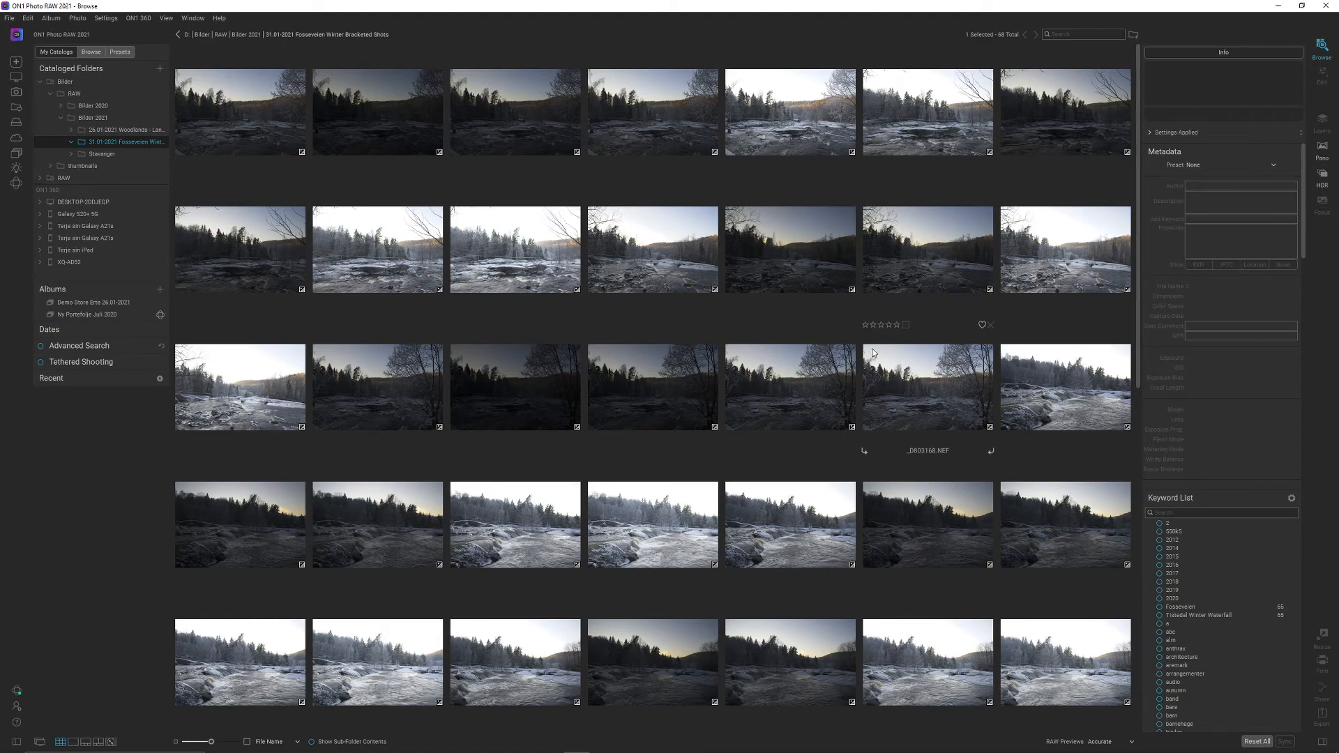
# Move the five bracketed photos _D803149.NEF to _D803153.NEF into a new subfolder named "4"
pyautogui.click(256, 124)
pyautogui.keyDown('shift'); pyautogui.click(776, 123); pyautogui.keyUp('shift')
pyautogui.rightClick(777, 124)
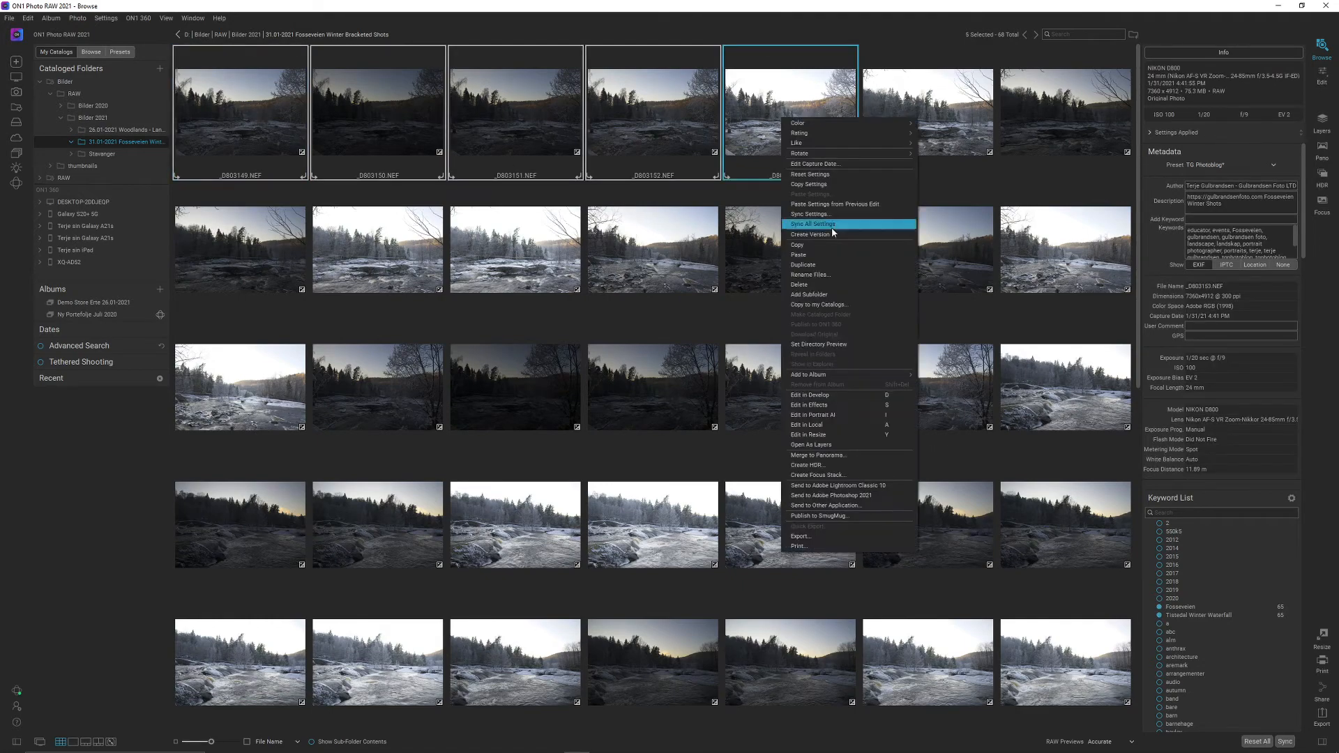
pyautogui.click(840, 314)
pyautogui.click(689, 418)
# Move the five bracketed photos _D803154.NEF to _D803158.NEF into a new subfolder named "5"
pyautogui.click(253, 125)
pyautogui.keyDown('shift'); pyautogui.click(754, 126); pyautogui.keyUp('shift')
pyautogui.rightClick(755, 126)
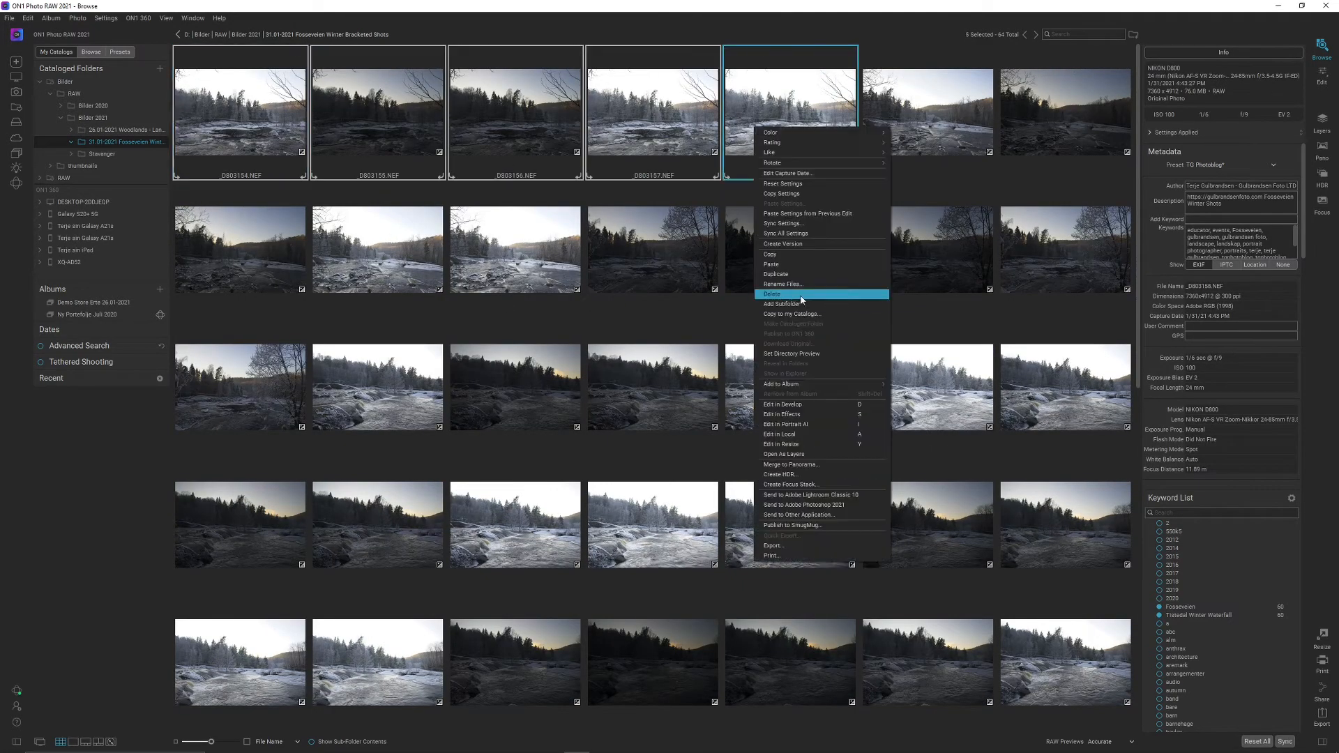
pyautogui.click(801, 298)
pyautogui.write('5')
pyautogui.click(698, 417)
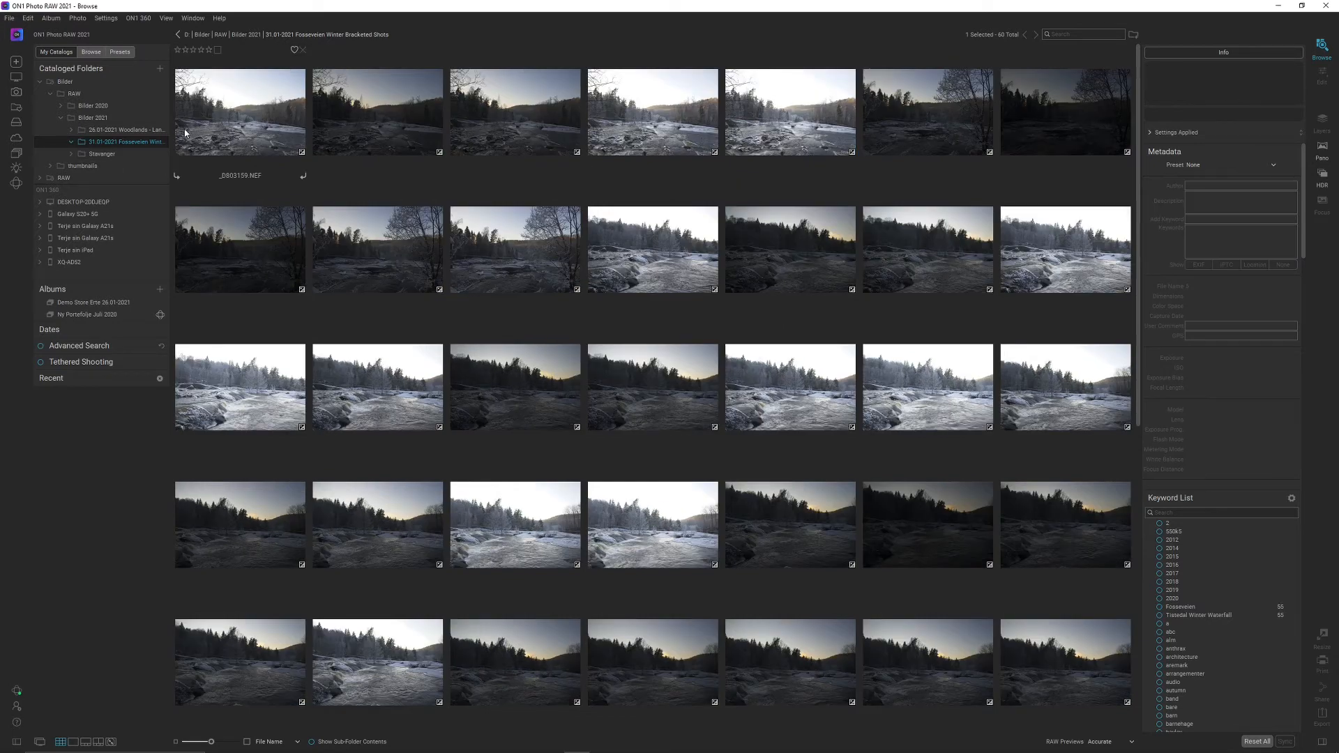
# Move the five bracketed photos _D803159.NEF to _D803163.NEF into a new subfolder named "6"
pyautogui.click(244, 119)
pyautogui.keyDown('shift'); pyautogui.click(748, 123); pyautogui.keyUp('shift')
pyautogui.rightClick(748, 123)
pyautogui.click(776, 298)
pyautogui.write('63')
pyautogui.click(694, 417)
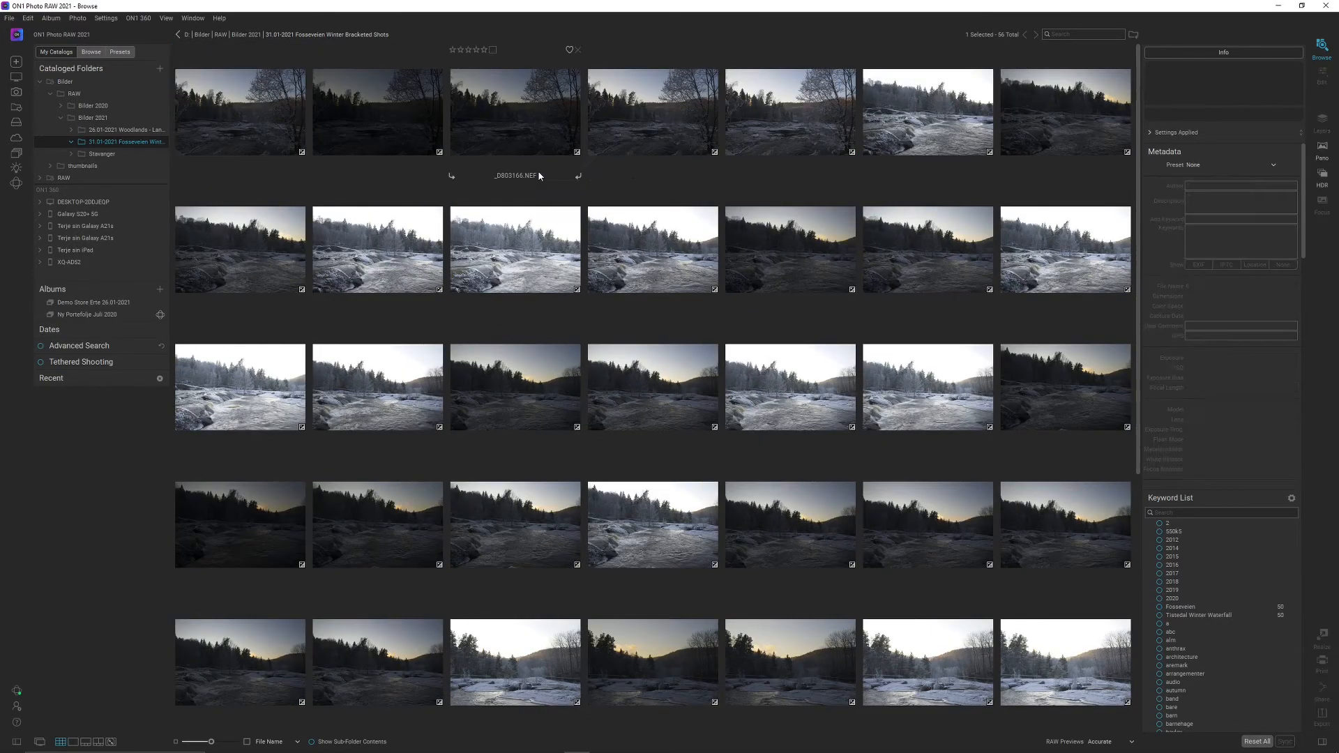
# Move the five bracketed photos _D803164.NEF to _D803168.NEF into a new subfolder named "7"
pyautogui.click(244, 118)
pyautogui.keyDown('shift'); pyautogui.click(770, 118); pyautogui.keyUp('shift')
pyautogui.rightClick(769, 119)
pyautogui.click(802, 293)
pyautogui.write('7')
pyautogui.click(694, 417)
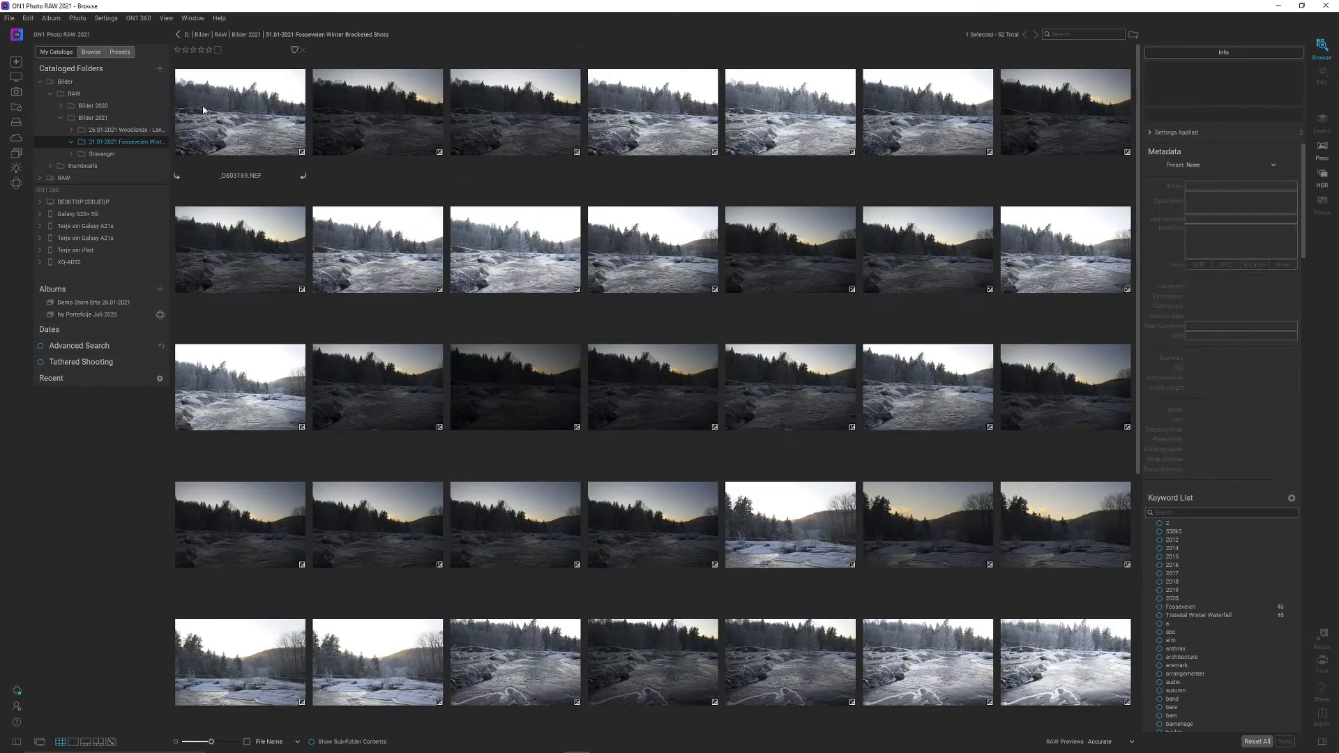
# Move the five bracketed photos _D803169.NEF to _D803173.NEF into a new subfolder named "8"
pyautogui.click(244, 119)
pyautogui.keyDown('shift'); pyautogui.click(756, 120); pyautogui.keyUp('shift')
pyautogui.rightClick(756, 120)
pyautogui.click(781, 296)
pyautogui.write('8')
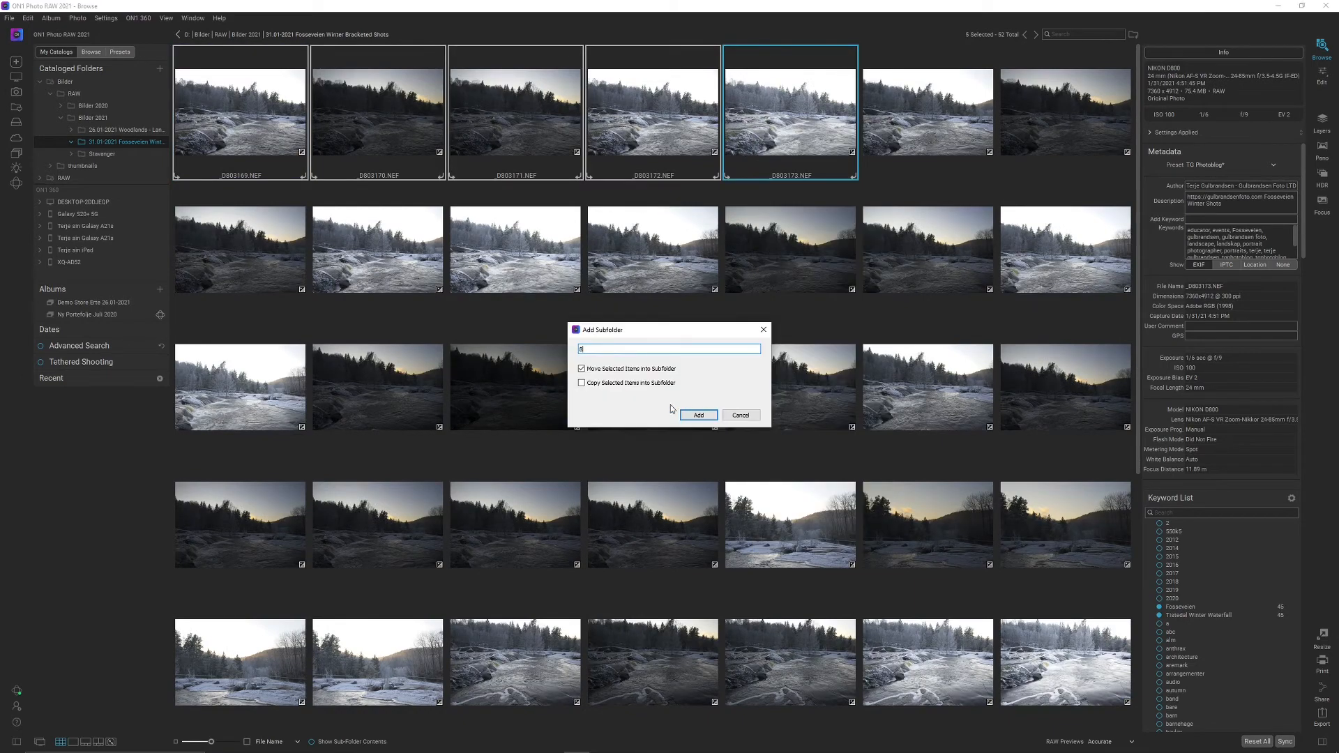
pyautogui.click(694, 417)
# Move the next five bracketed photos at the start of the folder into a new subfolder named "9"
pyautogui.click(244, 119)
pyautogui.keyDown('shift'); pyautogui.click(752, 126); pyautogui.keyUp('shift')
pyautogui.rightClick(788, 132)
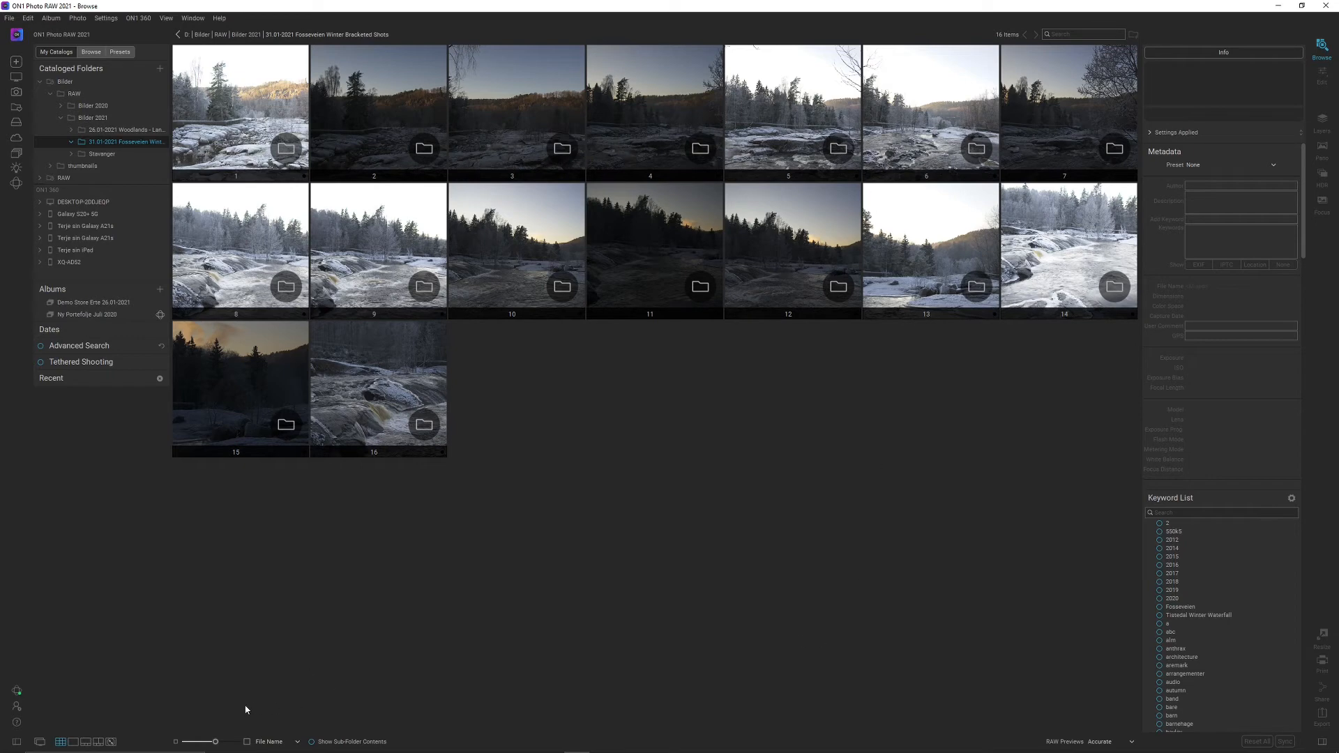
# Enlarge the thumbnails of the bracket subfolders and open subfolder 13
pyautogui.click(228, 743)
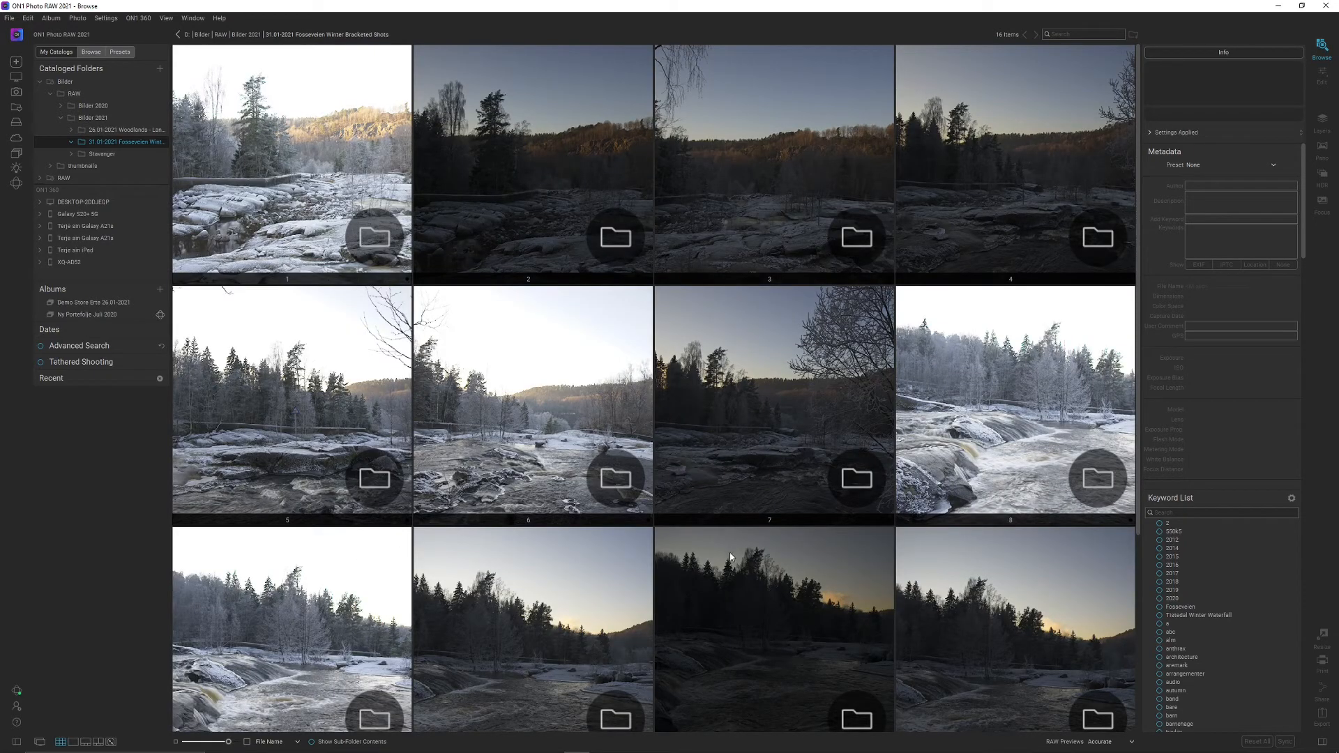
pyautogui.scroll(-3, 753, 533)
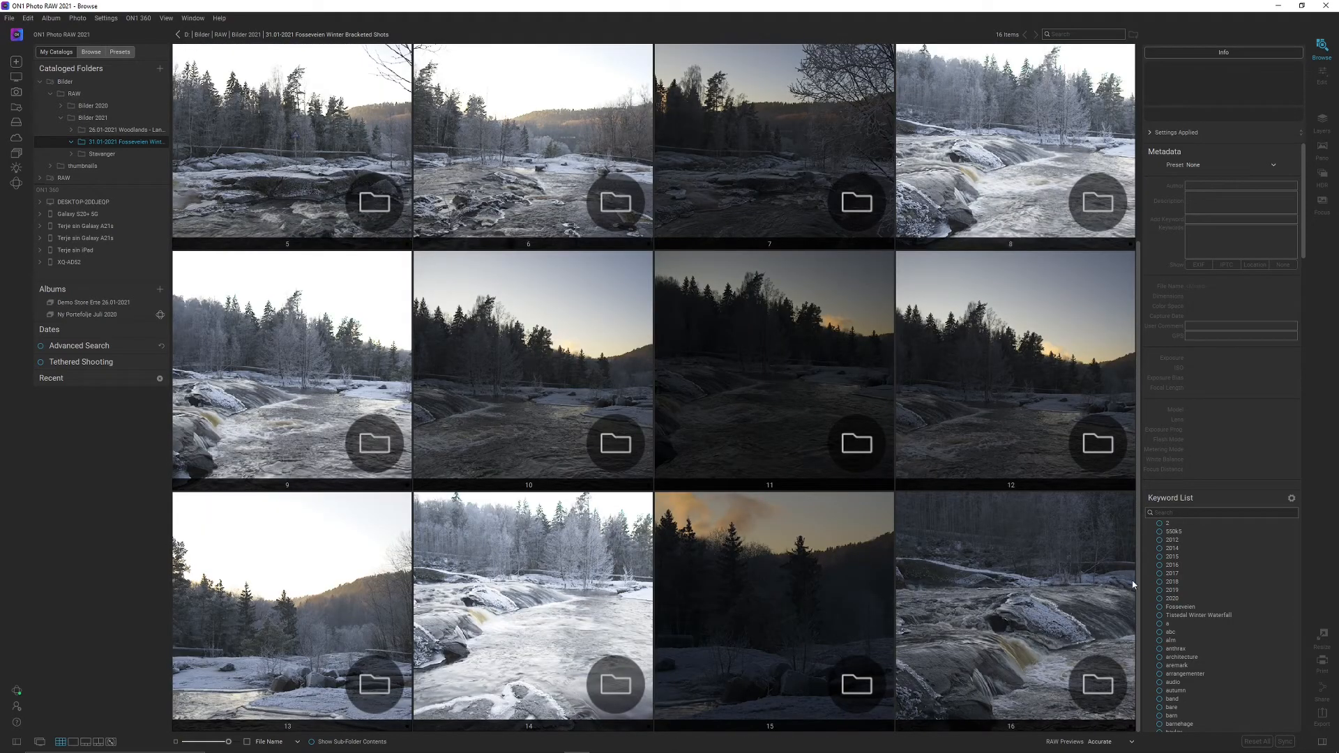
pyautogui.scroll(1, 850, 593)
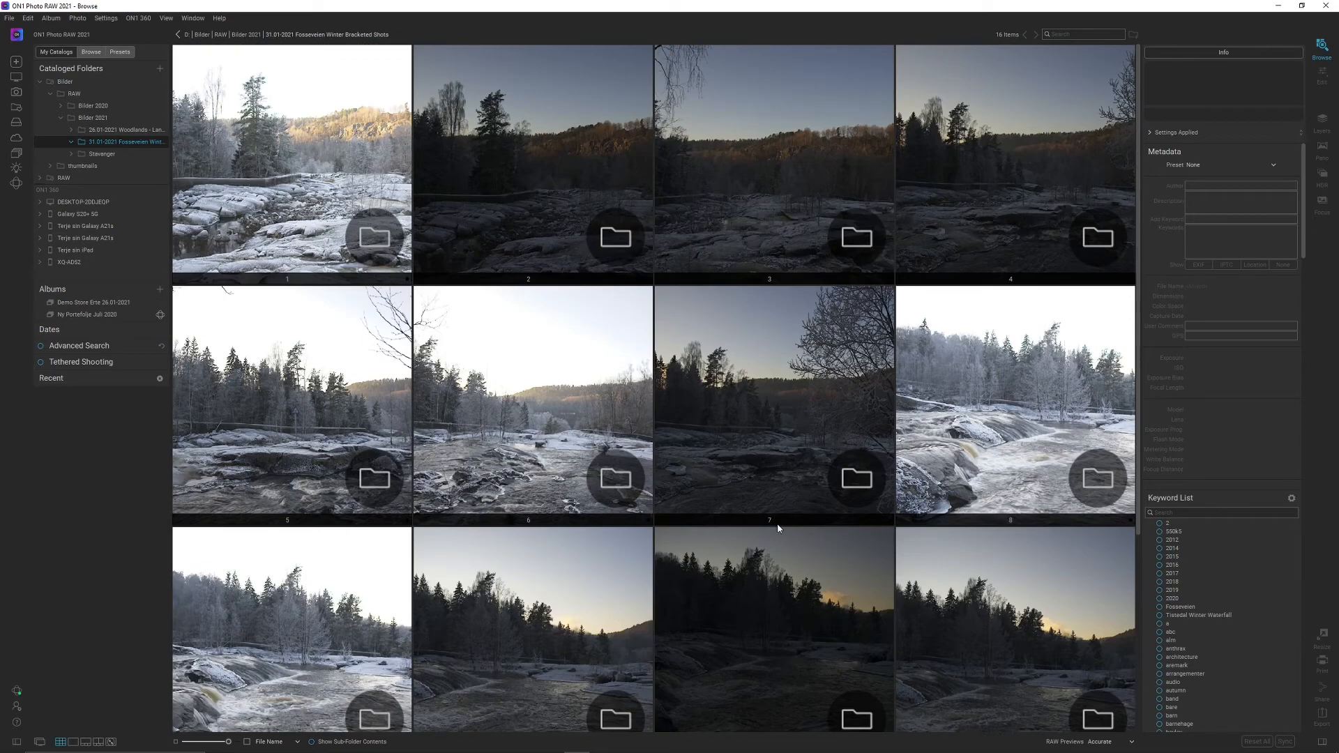
pyautogui.scroll(-4, 989, 488)
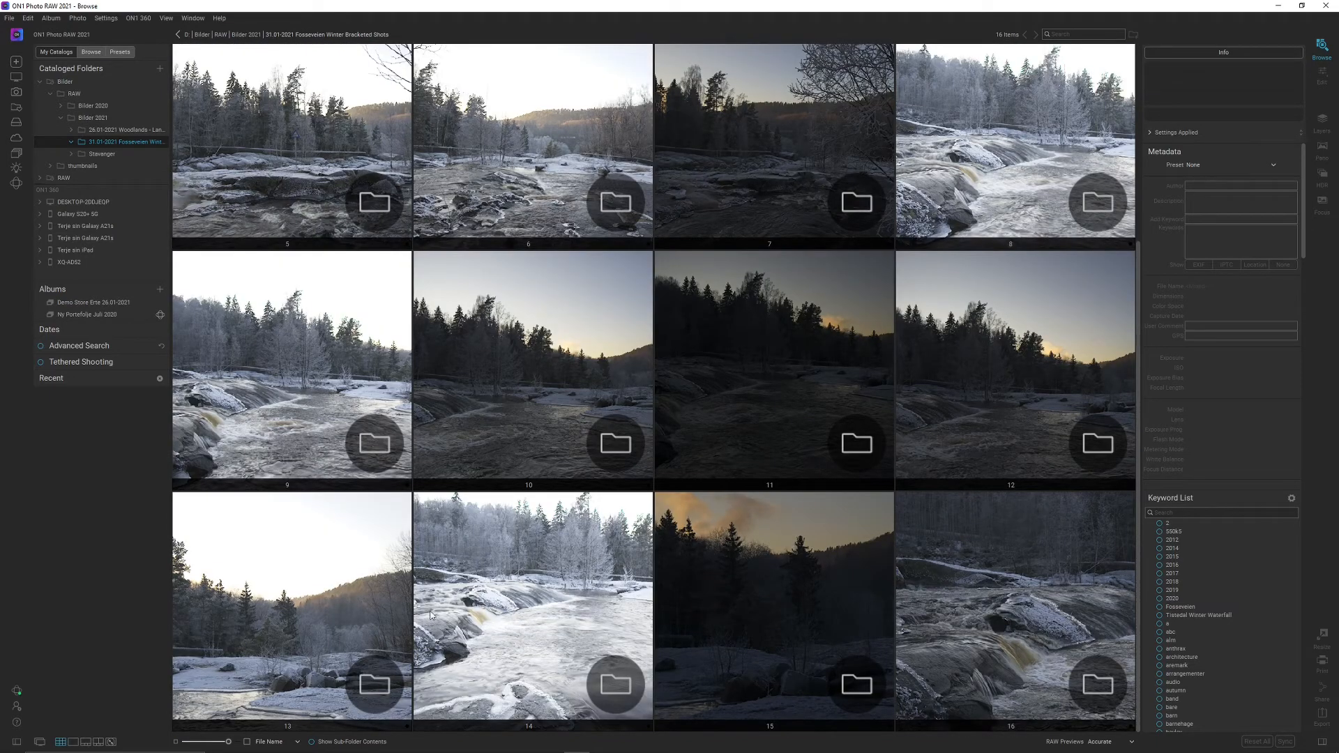
pyautogui.doubleClick(323, 597)
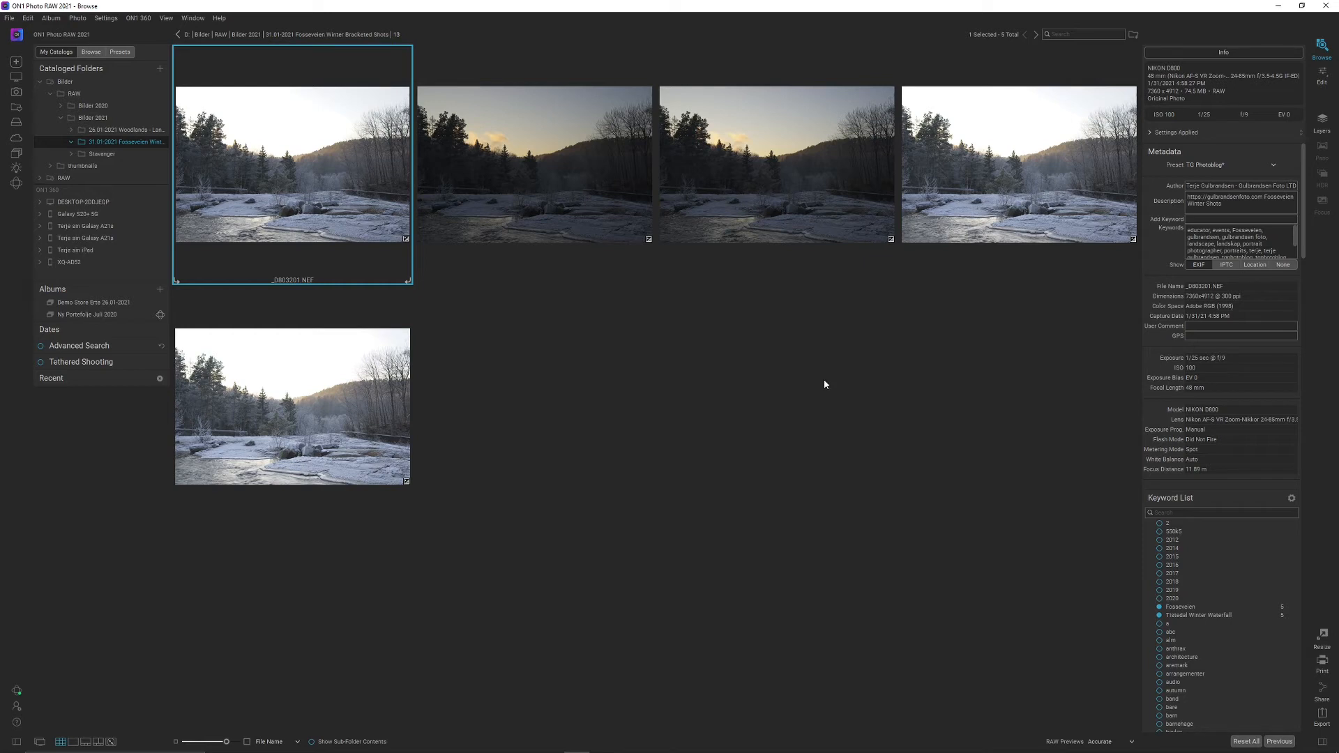
# Merge all five photos of subfolder 13 with Create HDR, lower Highlights to -64, and open the result in Develop
pyautogui.hotkey('ctrl', 'a')
pyautogui.rightClick(553, 214)
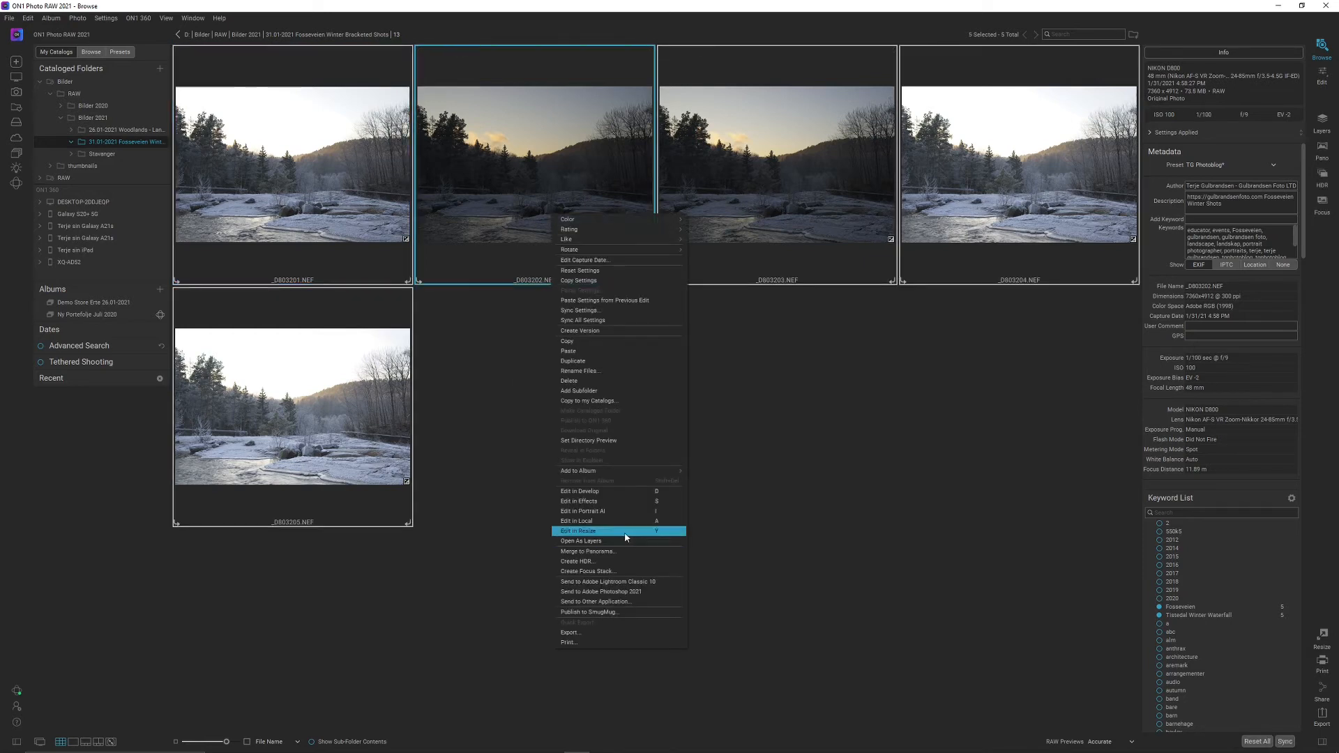
pyautogui.click(780, 547)
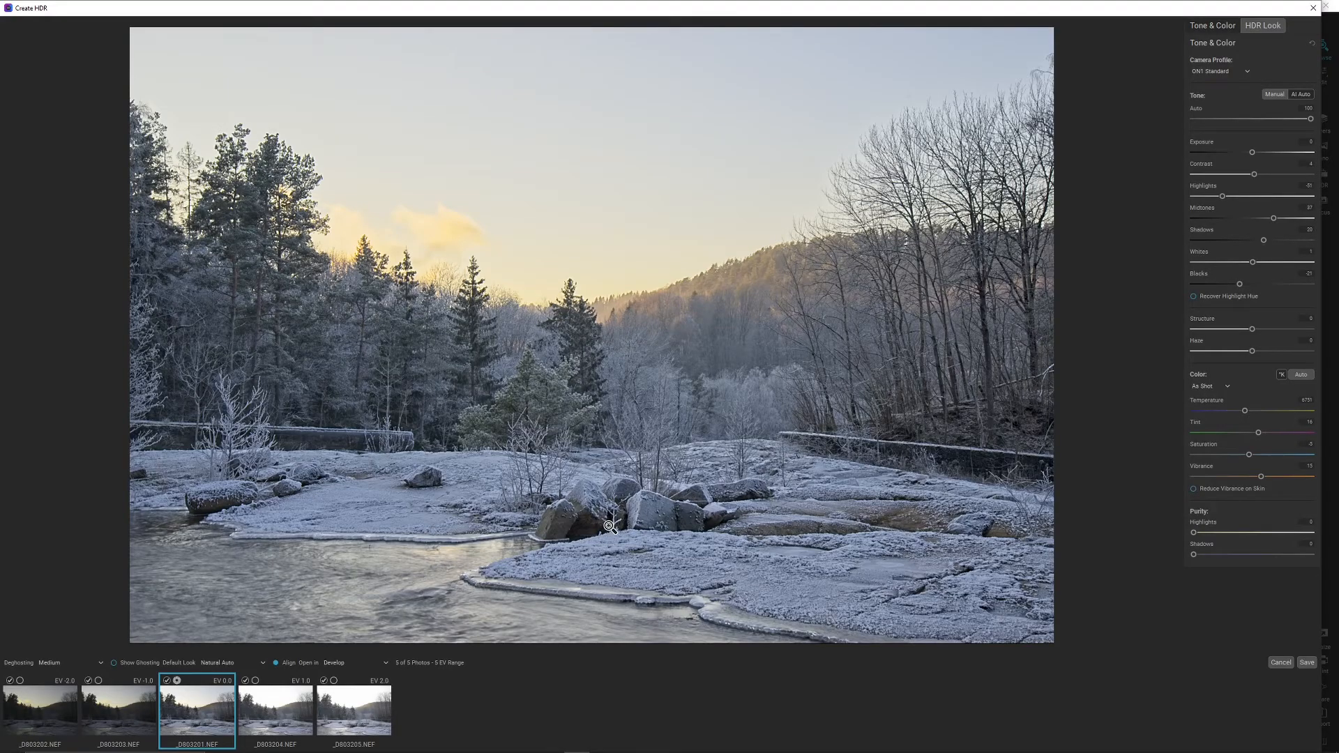
pyautogui.click(1215, 198)
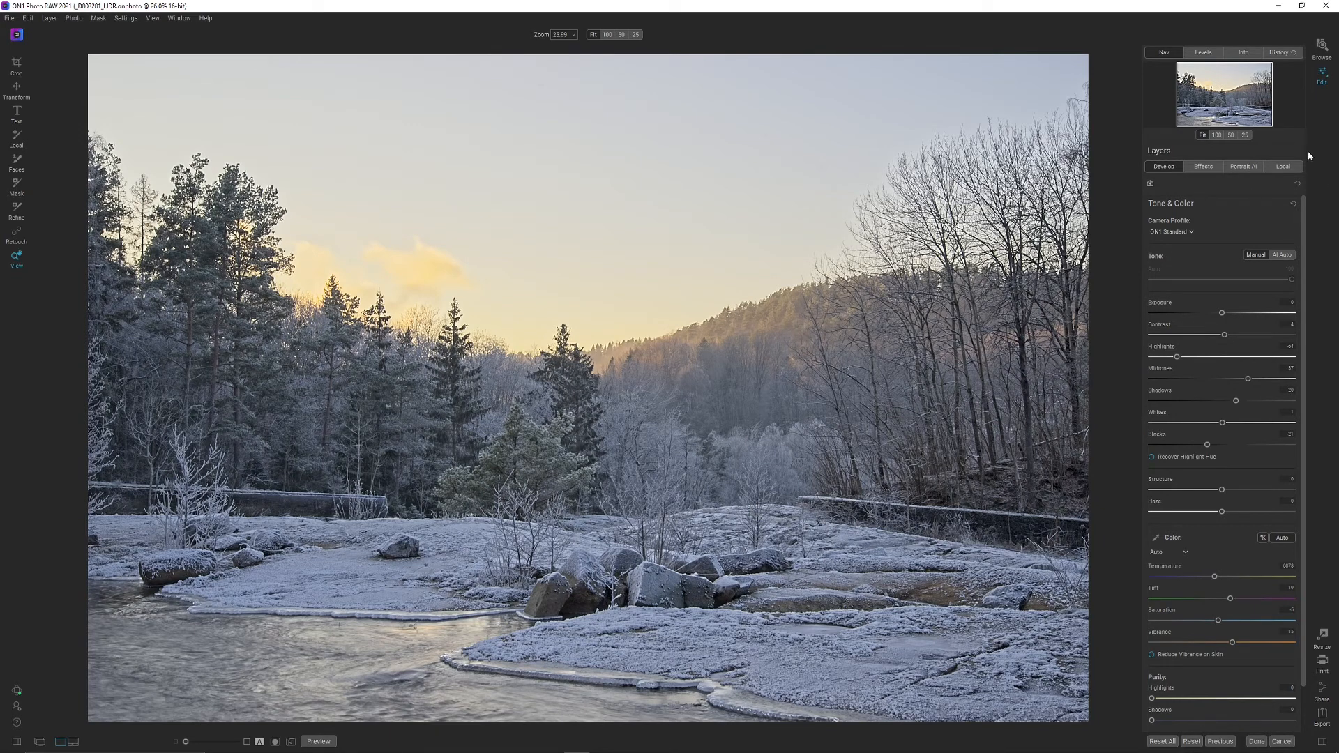
# Check the HDR photo's effects filters and lower its Develop exposure to about -0.3
pyautogui.click(1205, 167)
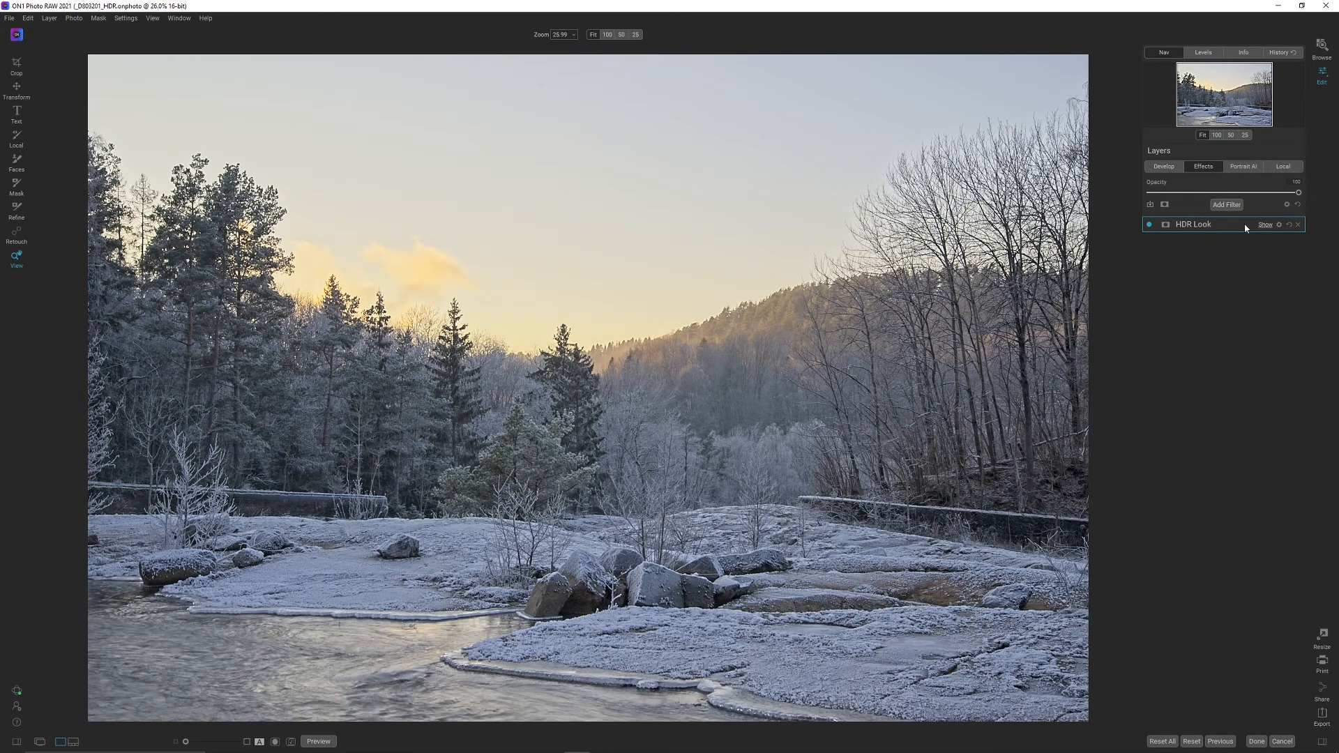
pyautogui.click(1167, 170)
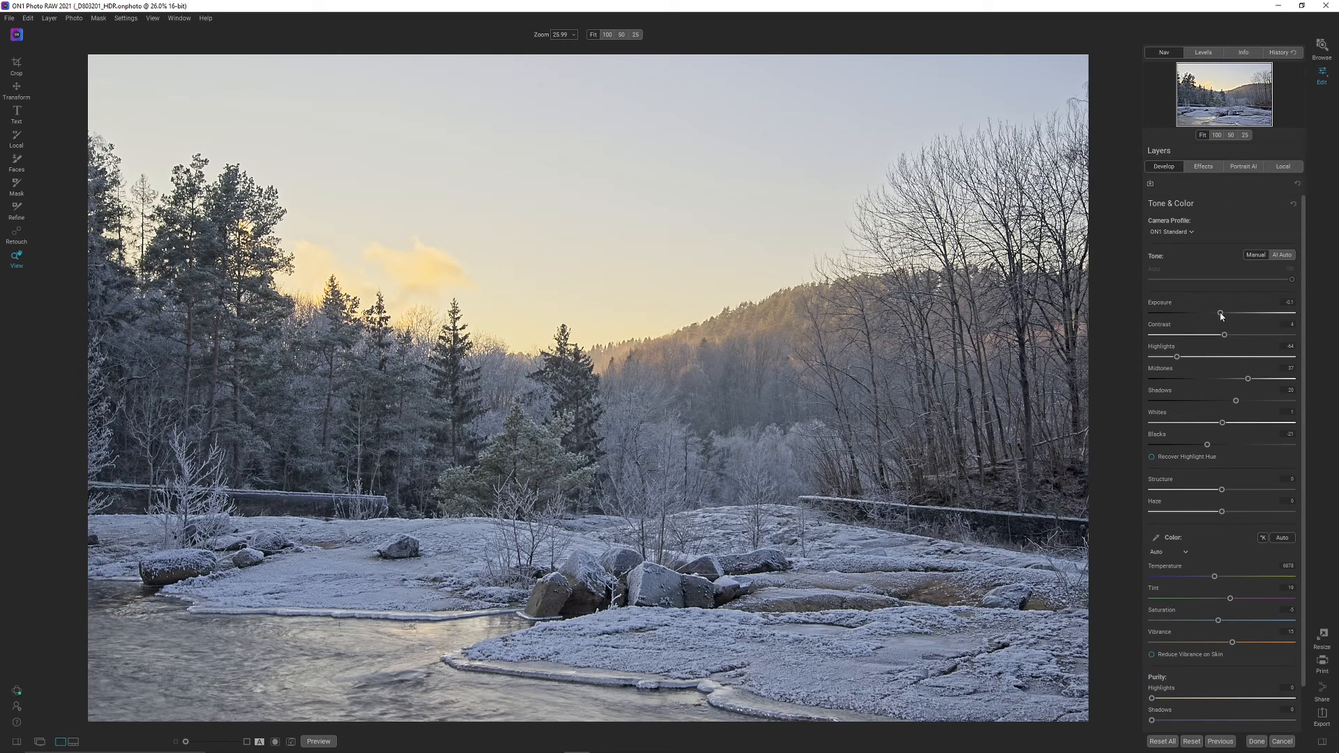
pyautogui.moveTo(1220, 314); pyautogui.dragTo(1218, 314)
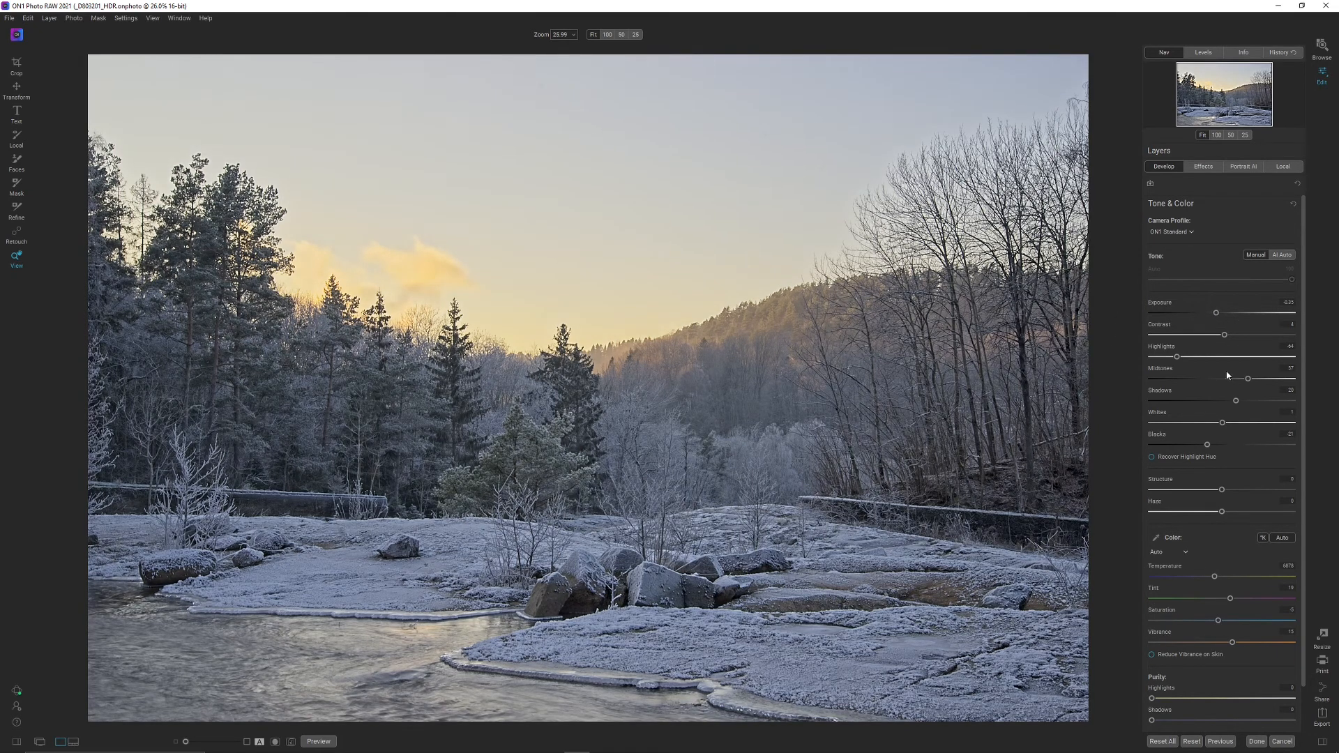
# Apply the TG Photoblog preset Load Effects to the HDR photo
pyautogui.click(1203, 166)
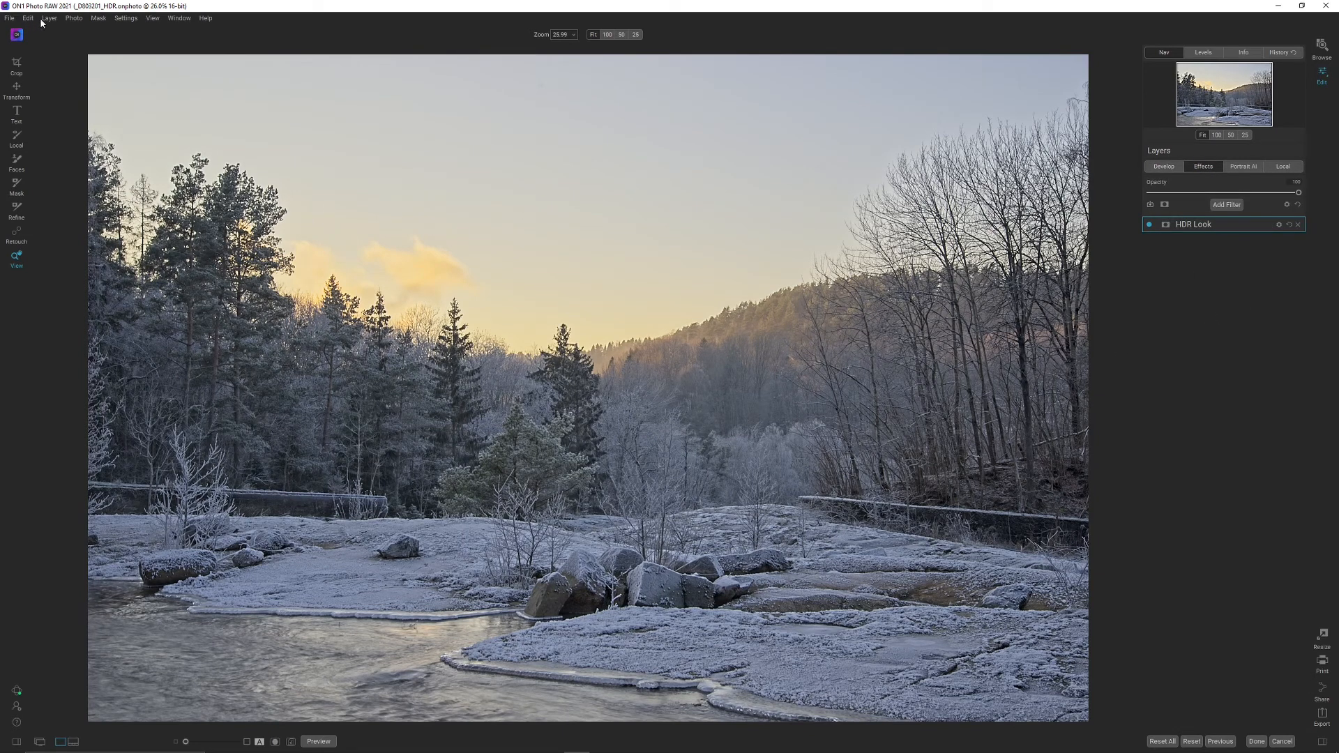
pyautogui.click(121, 19)
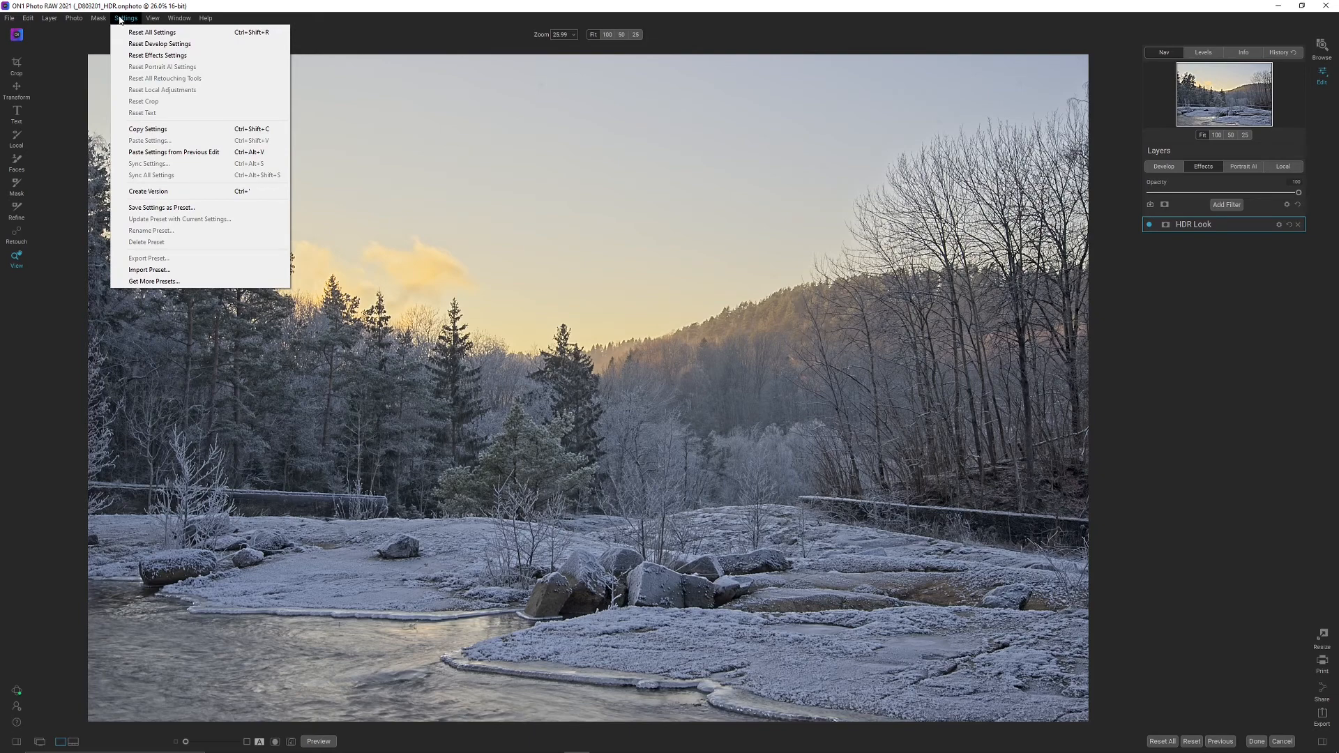
pyautogui.moveTo(98, 19)
pyautogui.click(49, 127)
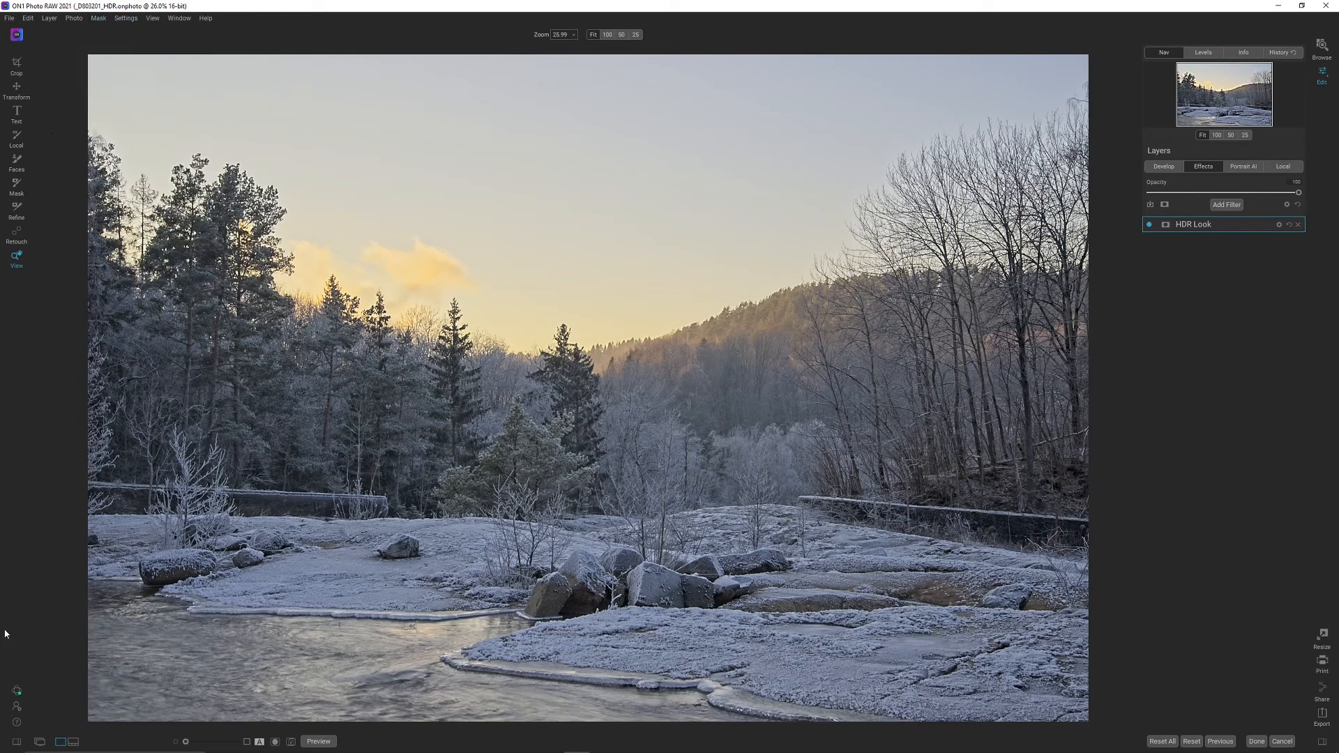
pyautogui.click(17, 744)
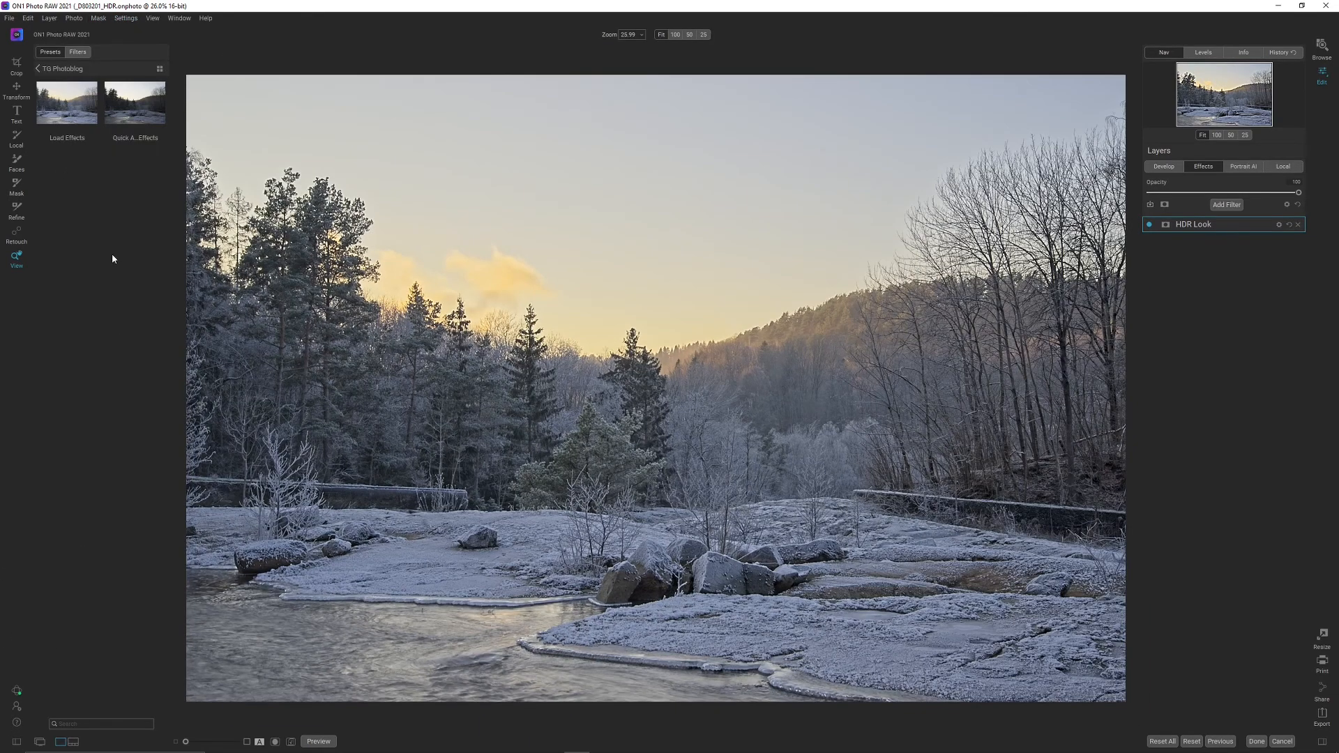
pyautogui.click(63, 122)
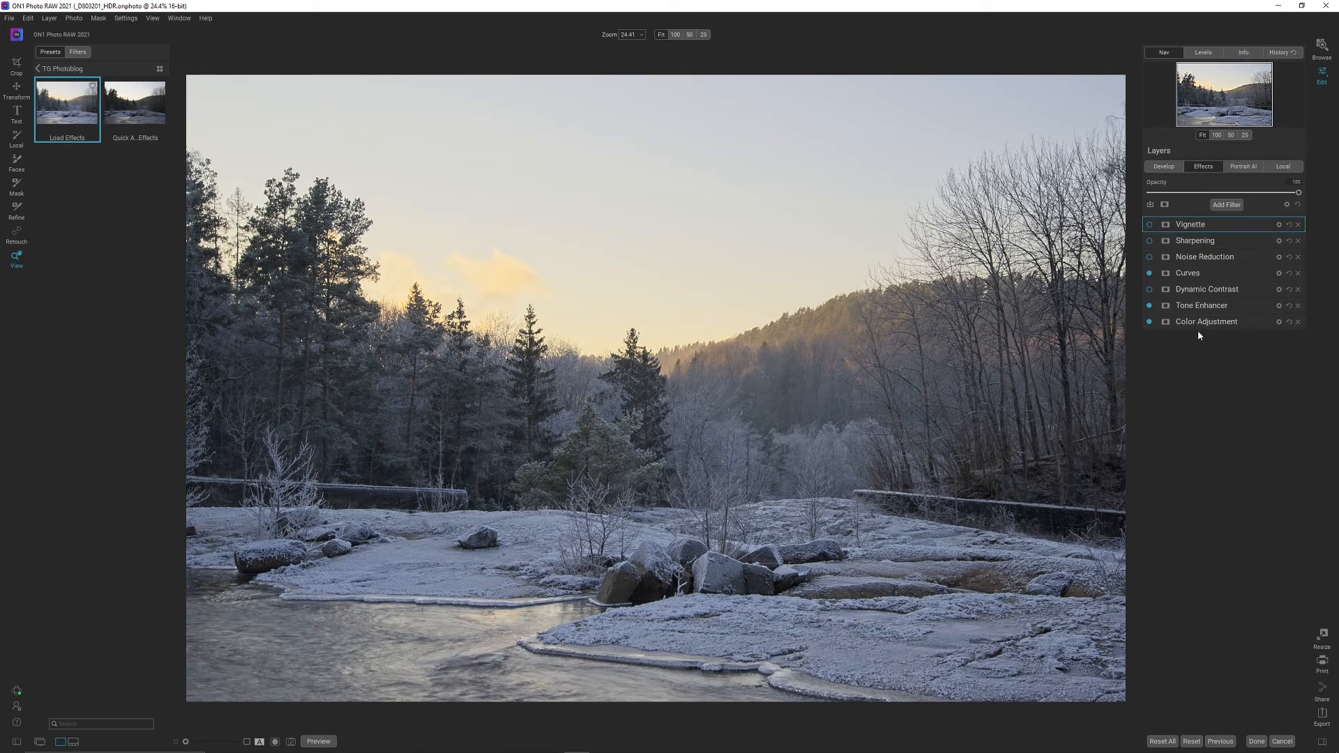
# Add an HDR Look filter with the Natural style beneath the Color Adjustment filter and collapse its settings
pyautogui.click(1225, 205)
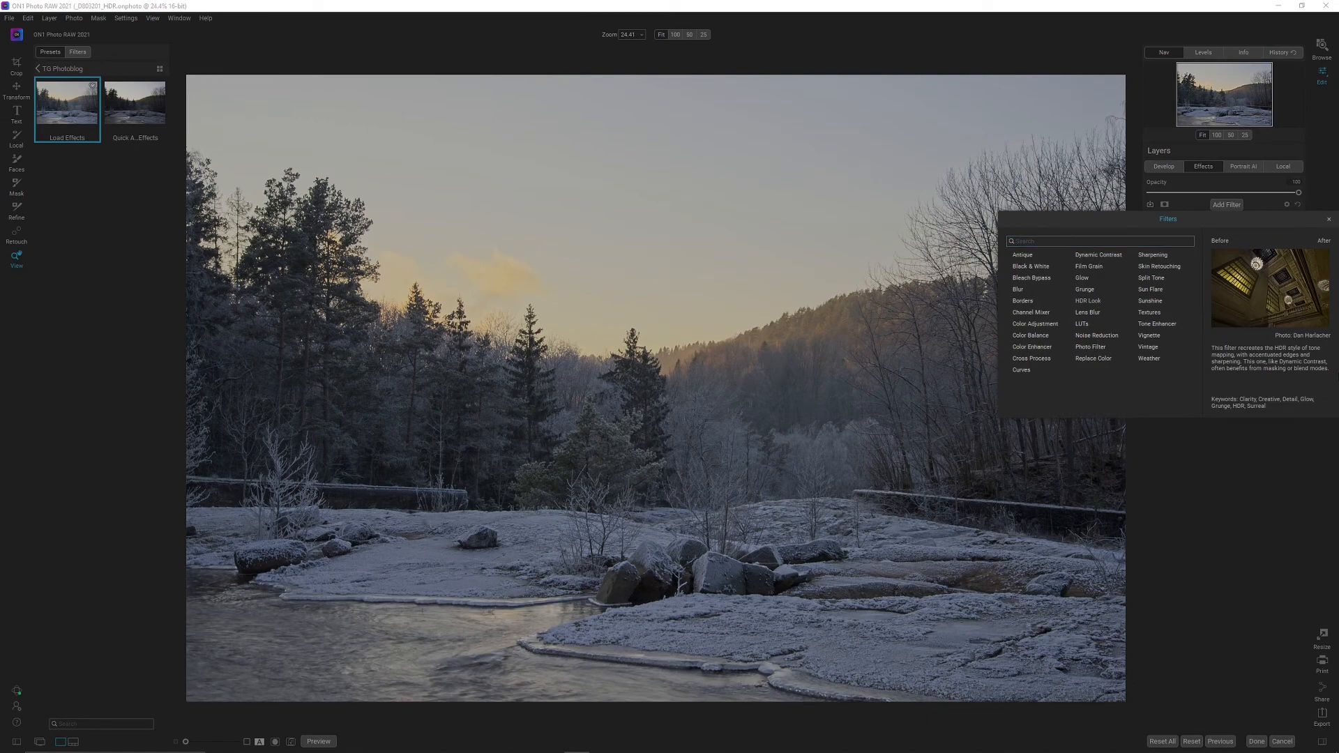
pyautogui.click(1098, 304)
pyautogui.click(1232, 224)
pyautogui.moveTo(1233, 225); pyautogui.dragTo(1217, 352)
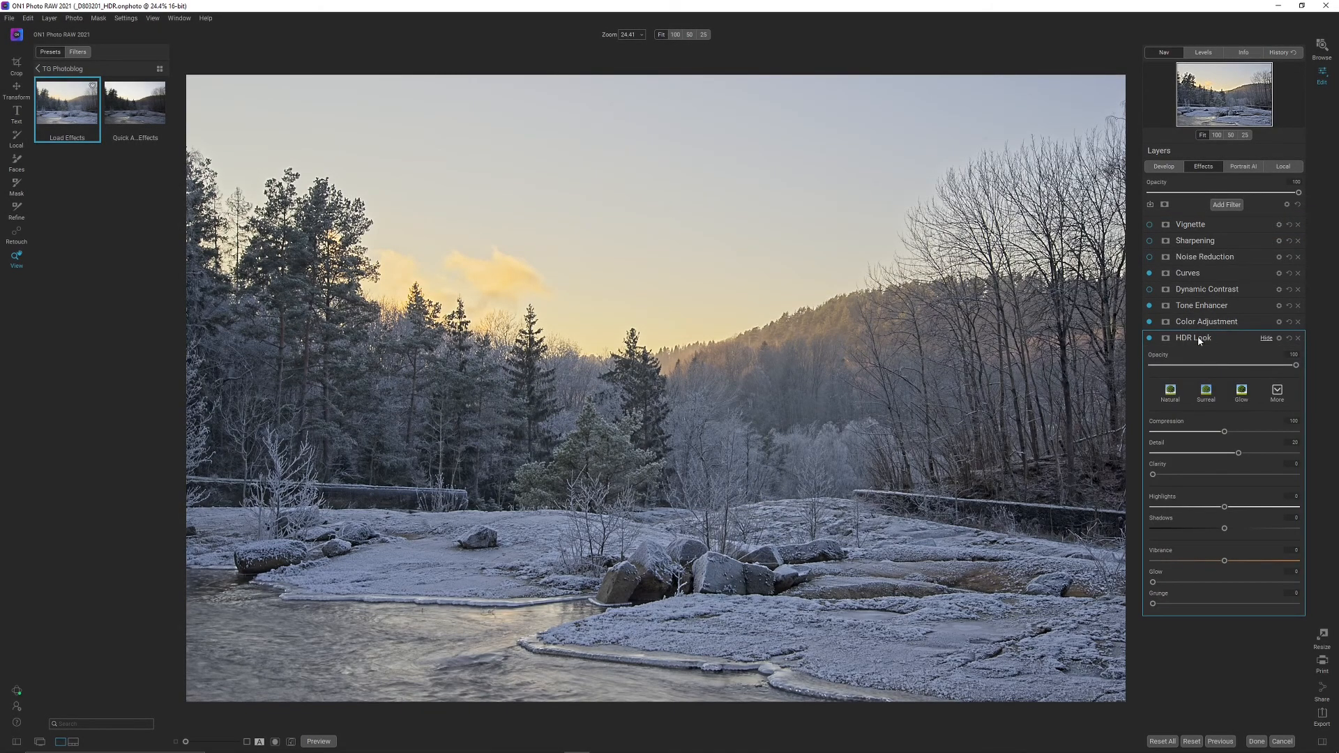
pyautogui.click(1171, 392)
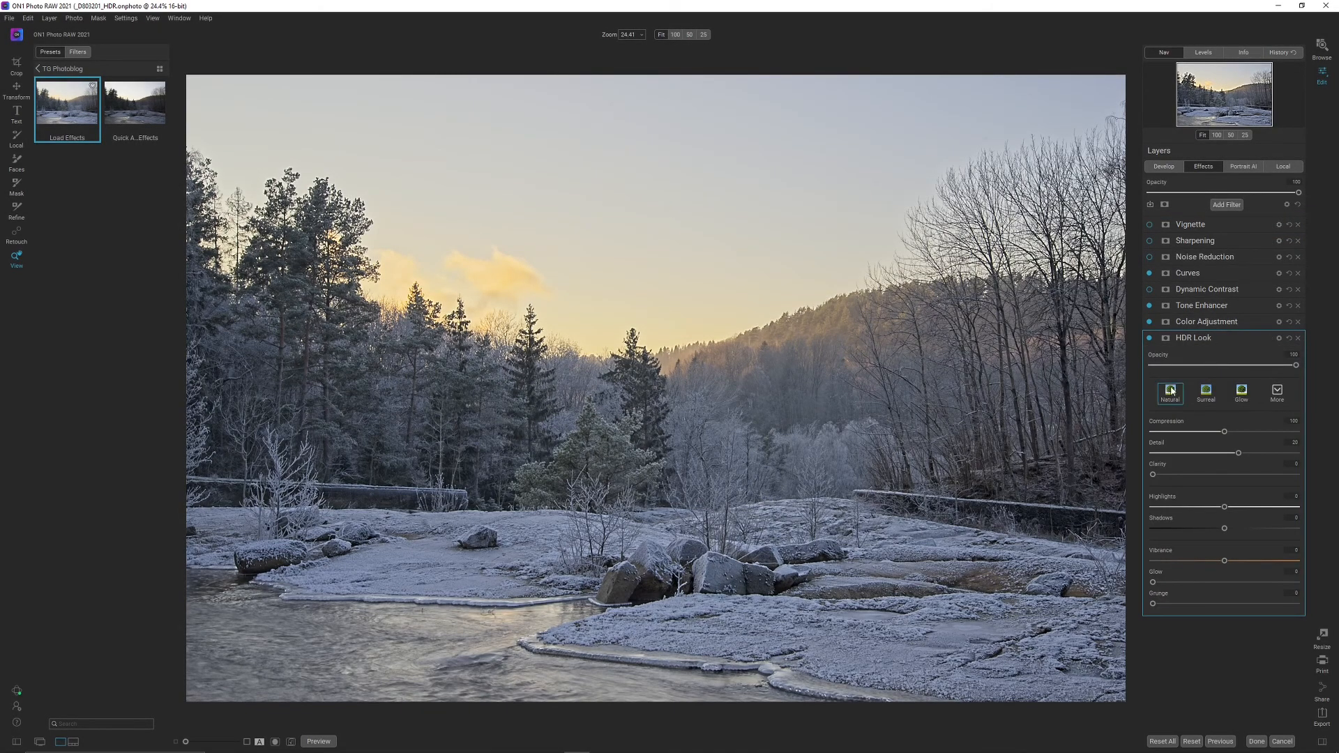
pyautogui.click(1251, 334)
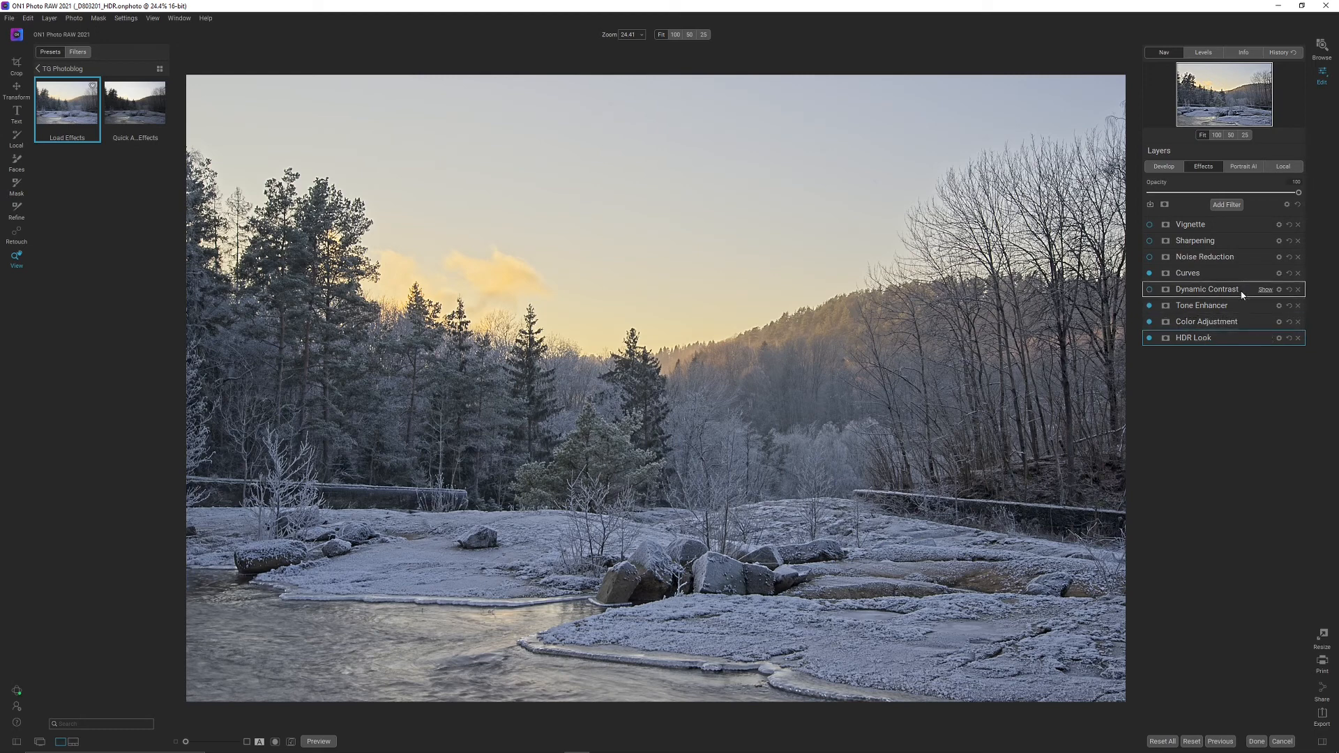
# Turn on the clipping preview and shift the black point of the Curves filter to an input of about 10
pyautogui.click(1191, 277)
pyautogui.press('j')
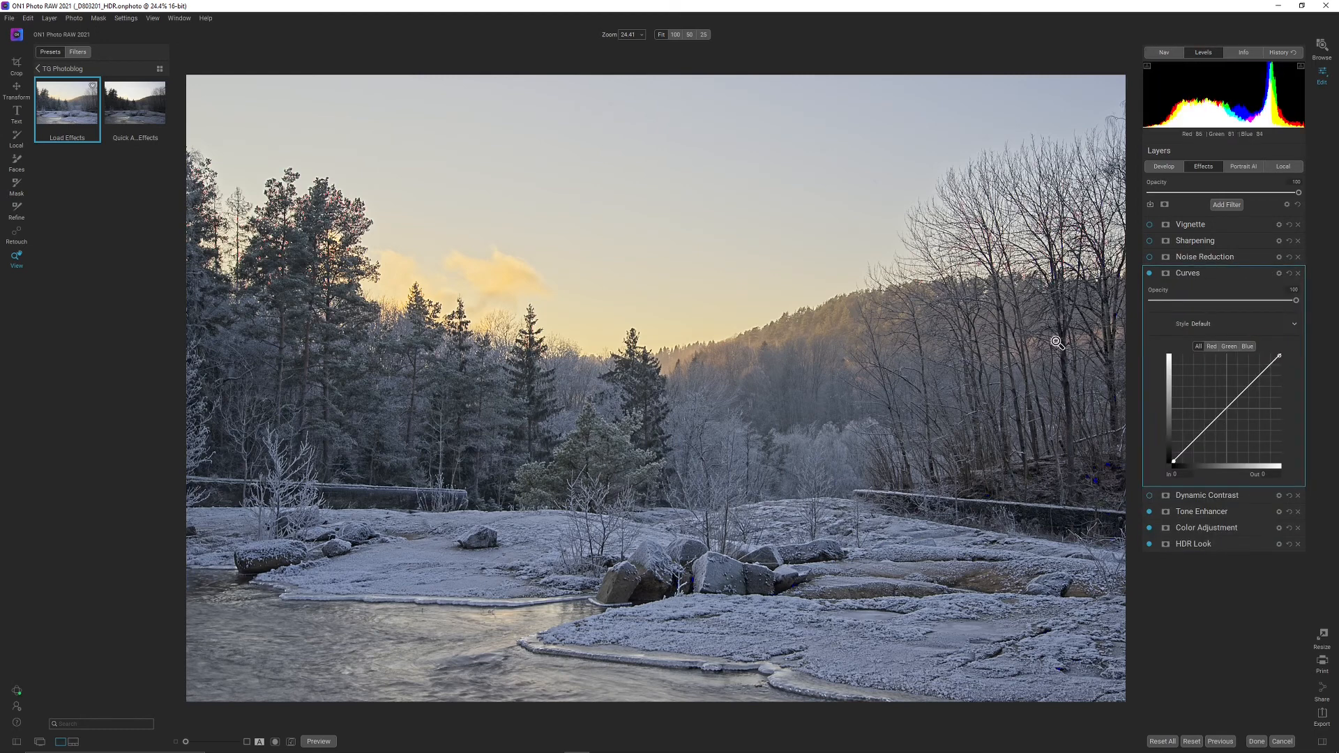
pyautogui.moveTo(1172, 464); pyautogui.dragTo(1177, 463)
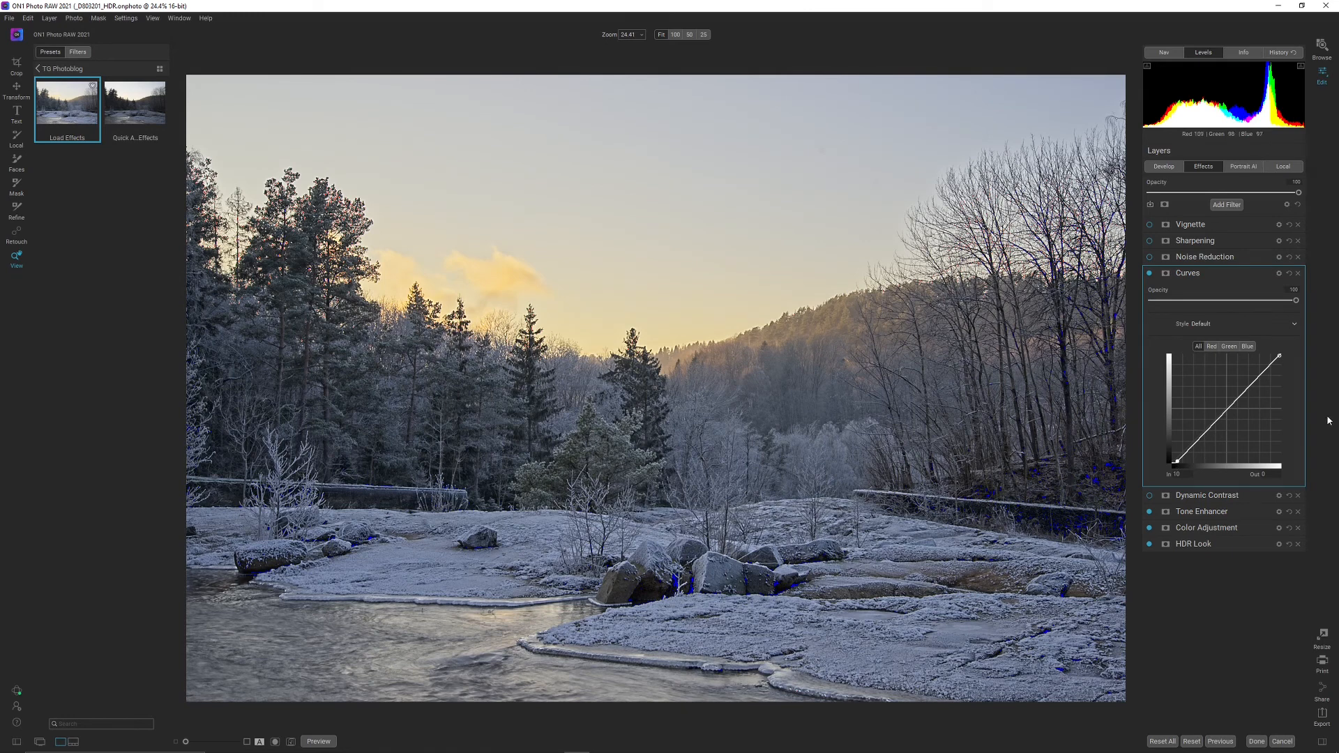
# Shape the Curves filter with darker shadows, an anchored midpoint and slightly lifted highlights, and expand the Tone Enhancer settings
pyautogui.moveTo(1256, 380); pyautogui.dragTo(1256, 377)
pyautogui.moveTo(1197, 441); pyautogui.dragTo(1226, 408)
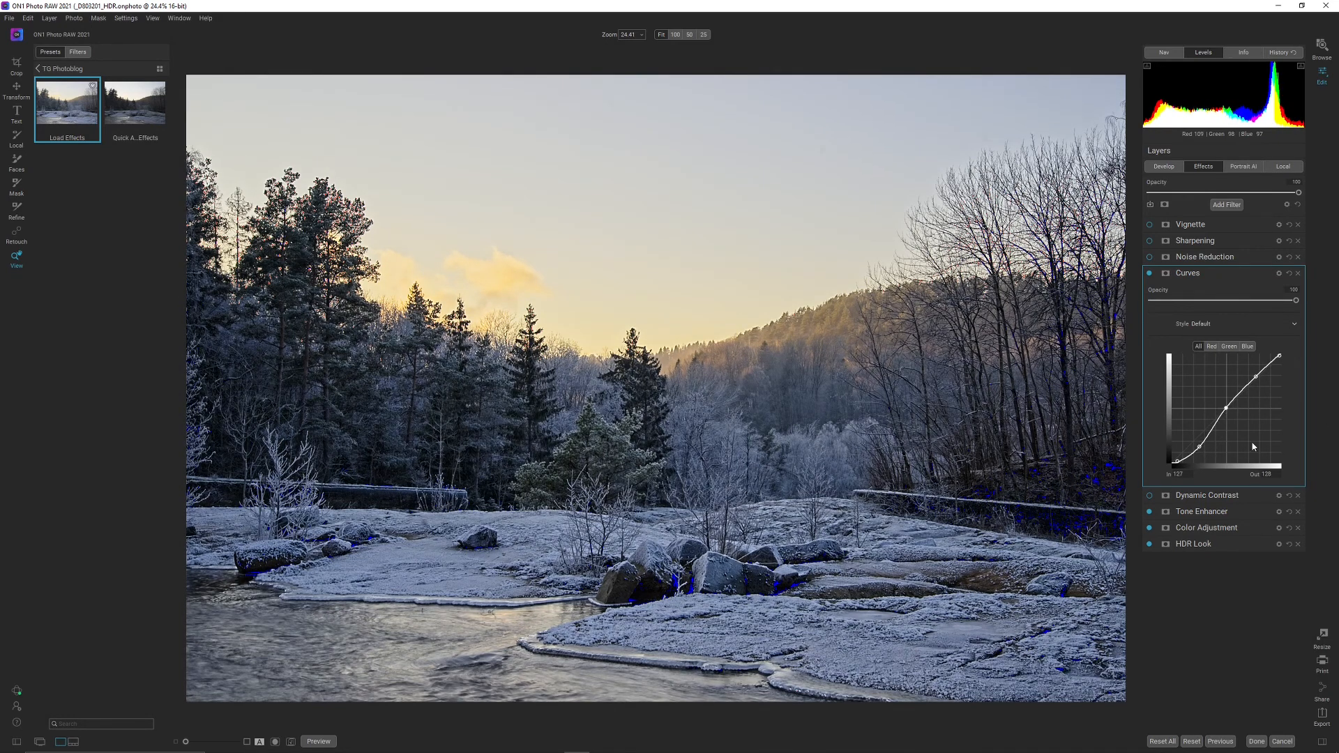
pyautogui.click(1198, 514)
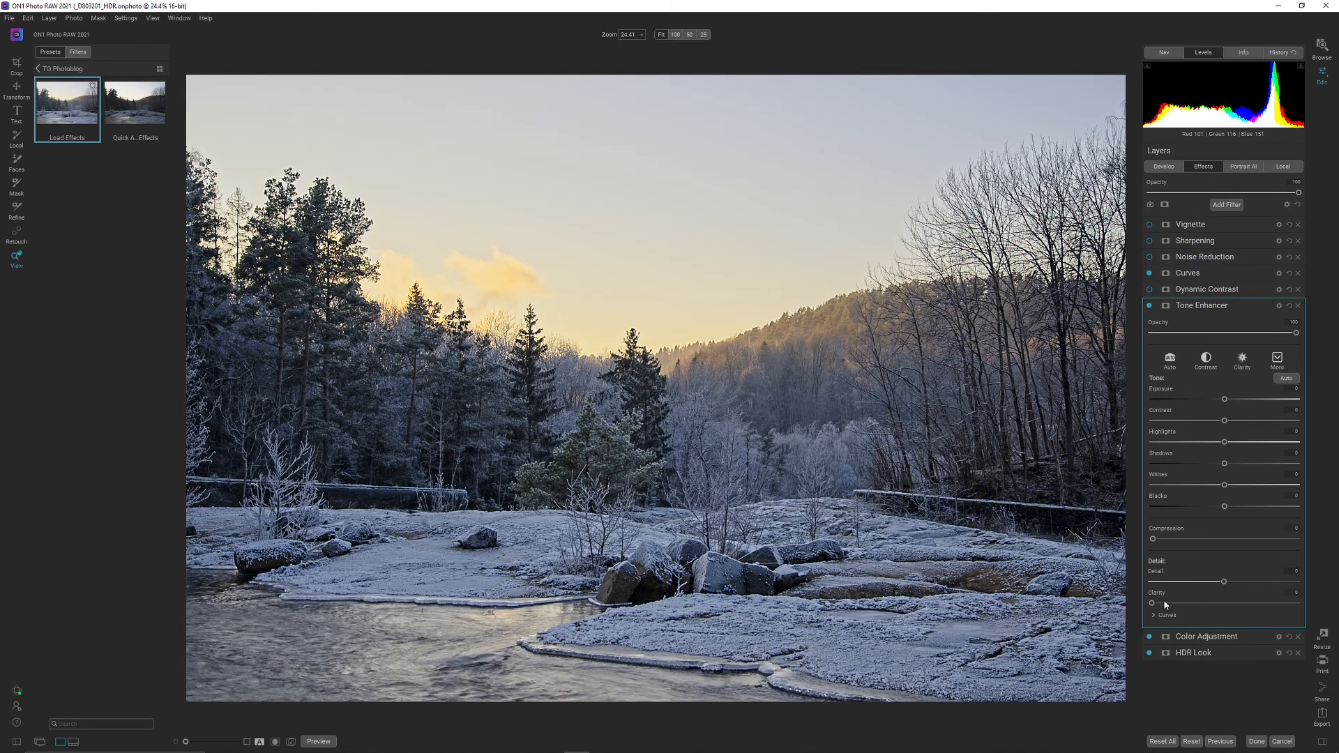
# Raise the HDR photo's Develop shadows to about 50
pyautogui.click(1164, 166)
pyautogui.moveTo(1224, 400); pyautogui.dragTo(1258, 400)
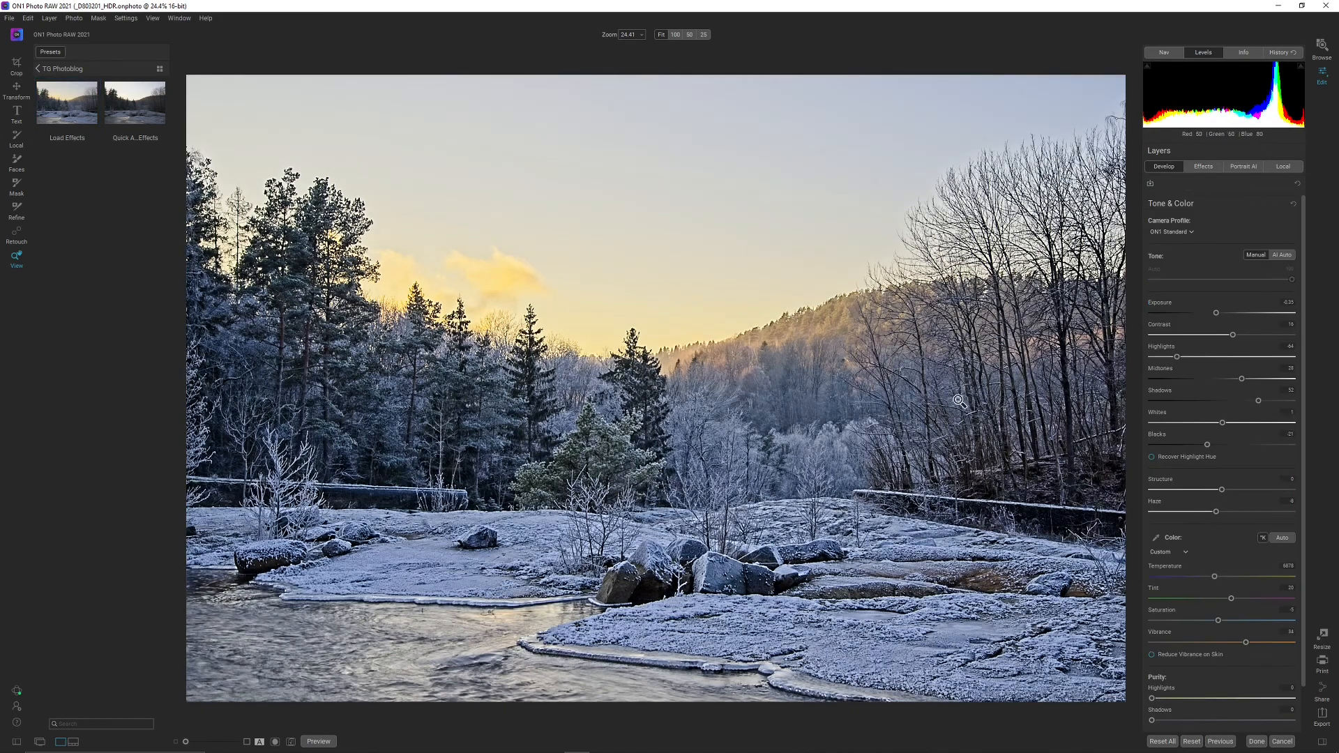
# Enable the Vignette, Noise Reduction, Sharpening and Dynamic Contrast effects filters, using the Screen preset for Sharpening
pyautogui.click(1203, 167)
pyautogui.click(1149, 224)
pyautogui.click(1149, 256)
pyautogui.click(1266, 240)
pyautogui.click(1149, 240)
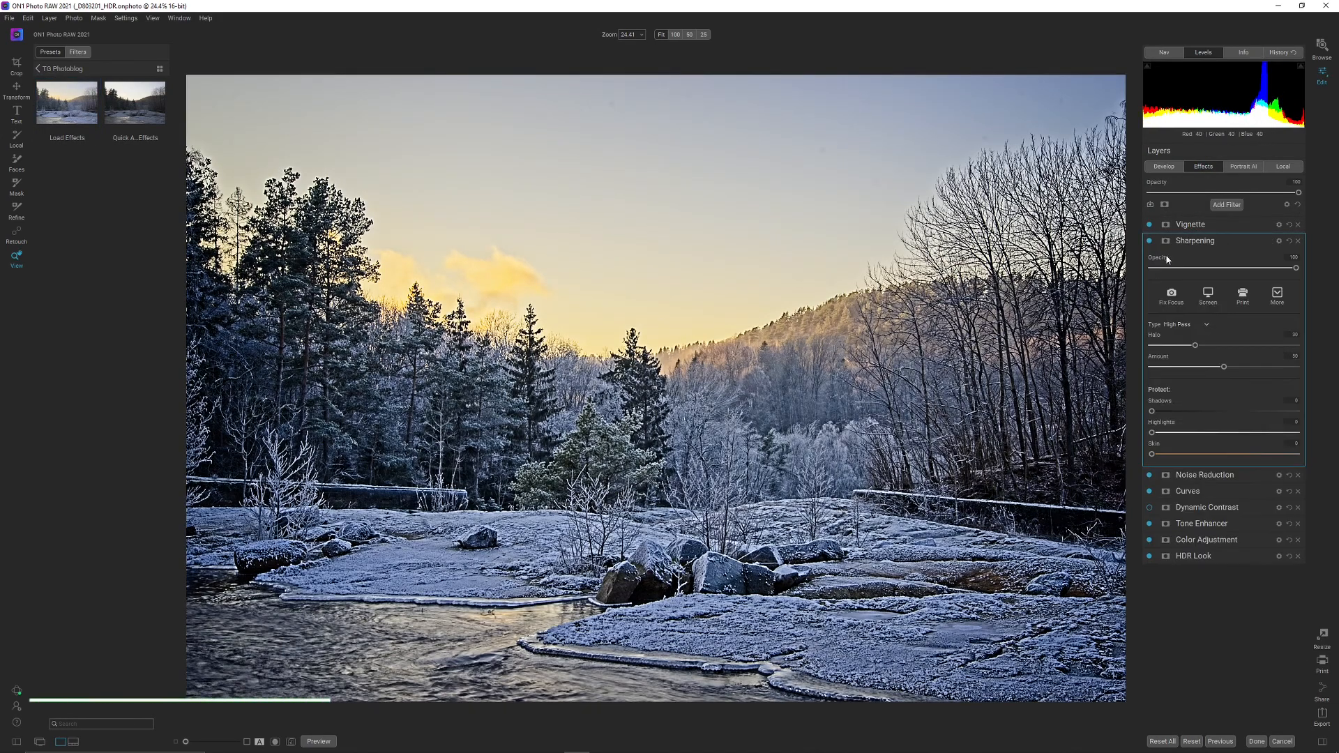
pyautogui.click(1208, 296)
pyautogui.click(1150, 530)
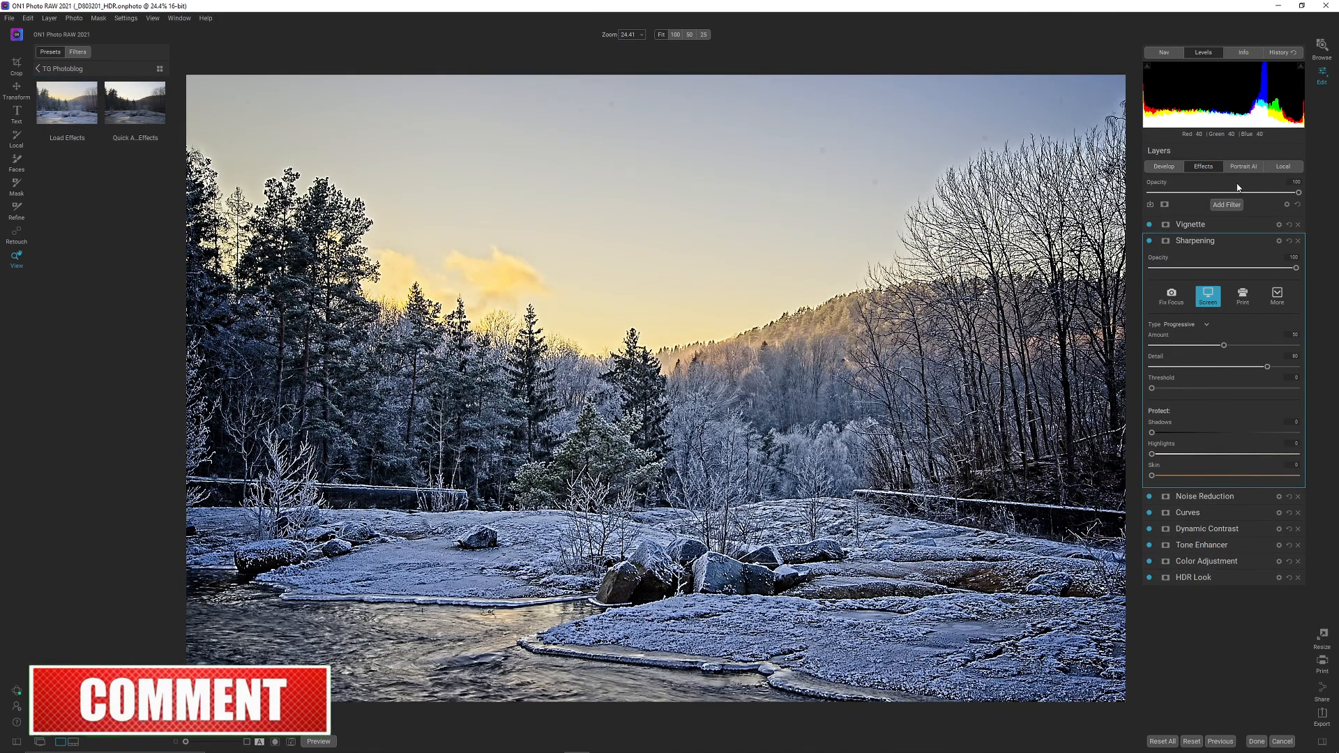
# Add another filter to the effects stack and raise the Develop shadows to about 60
pyautogui.click(1230, 204)
pyautogui.click(1251, 293)
pyautogui.click(1164, 166)
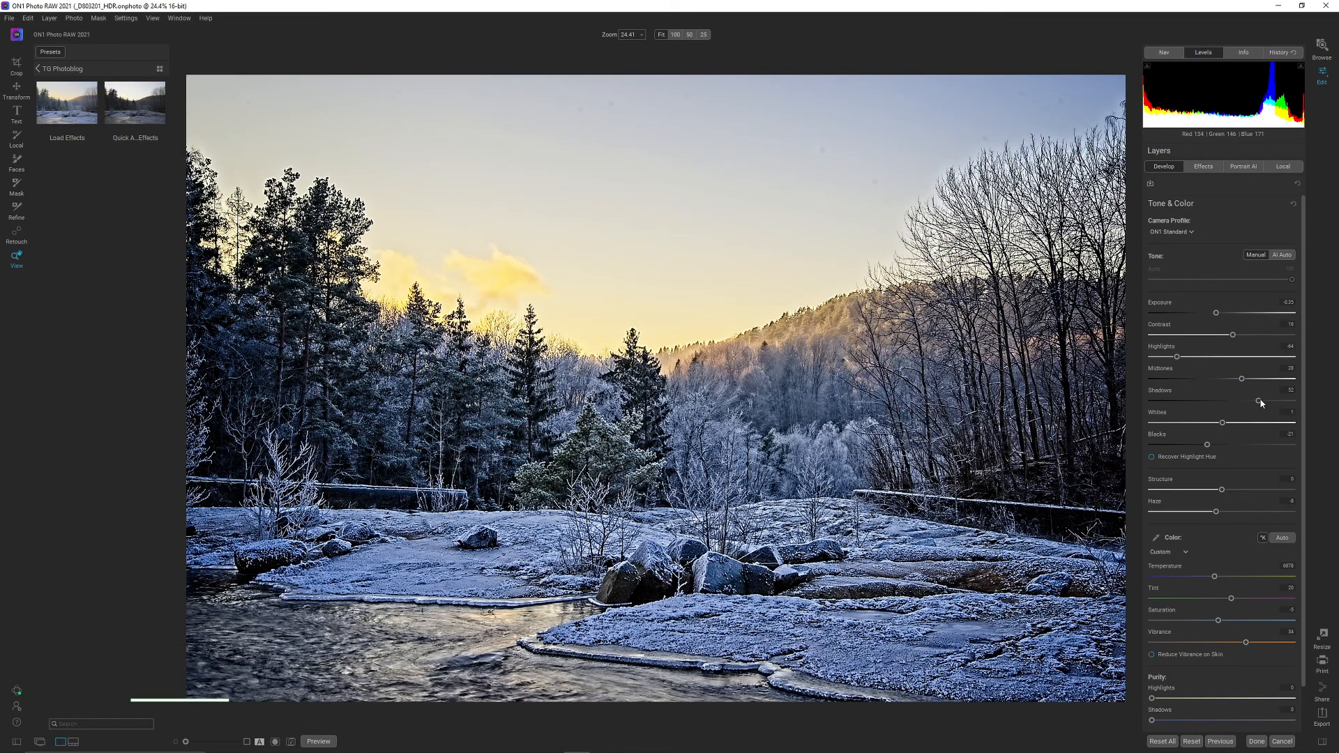
pyautogui.moveTo(1260, 398); pyautogui.dragTo(1266, 402)
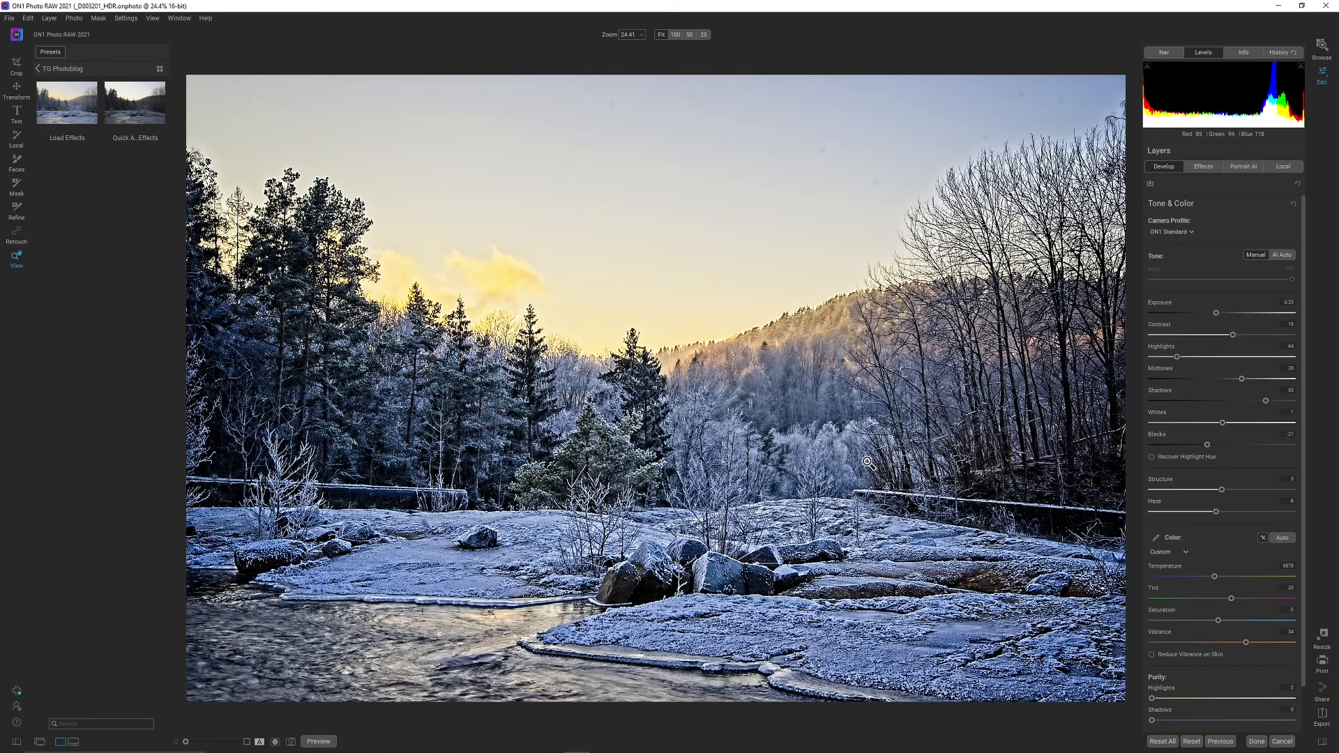